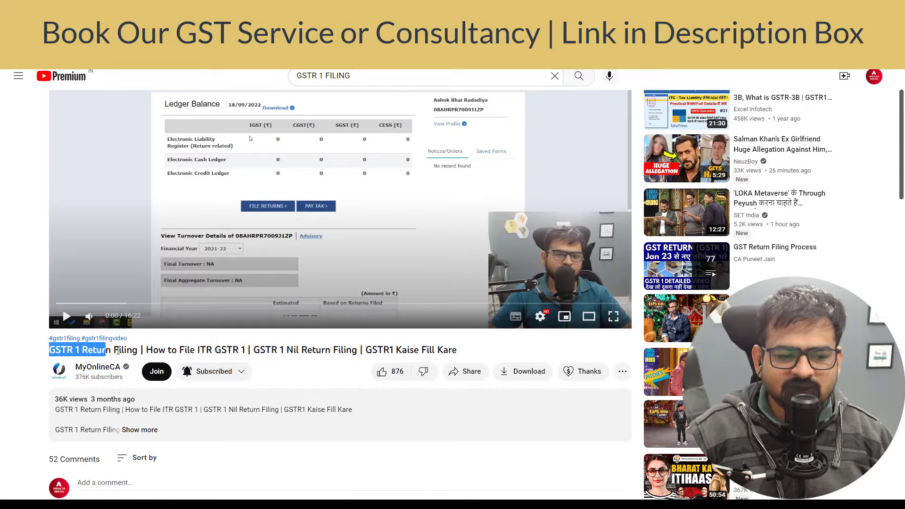
Select part of the GSTR 1 filing video title on YouTube.
left_click_drag(119, 350, 215, 351)
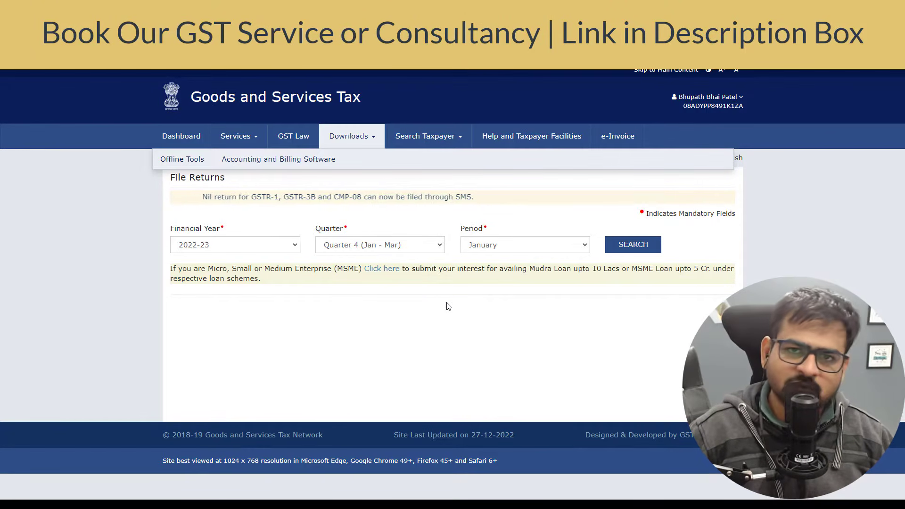
Set the return quarter to Quarter 3 (Oct - Dec) for financial year 2022-23.
left_click(197, 169)
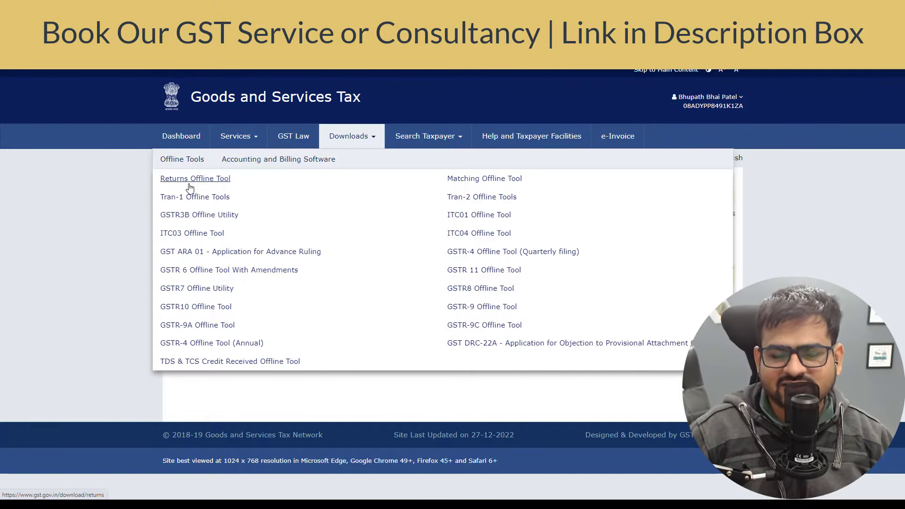
left_click(375, 357)
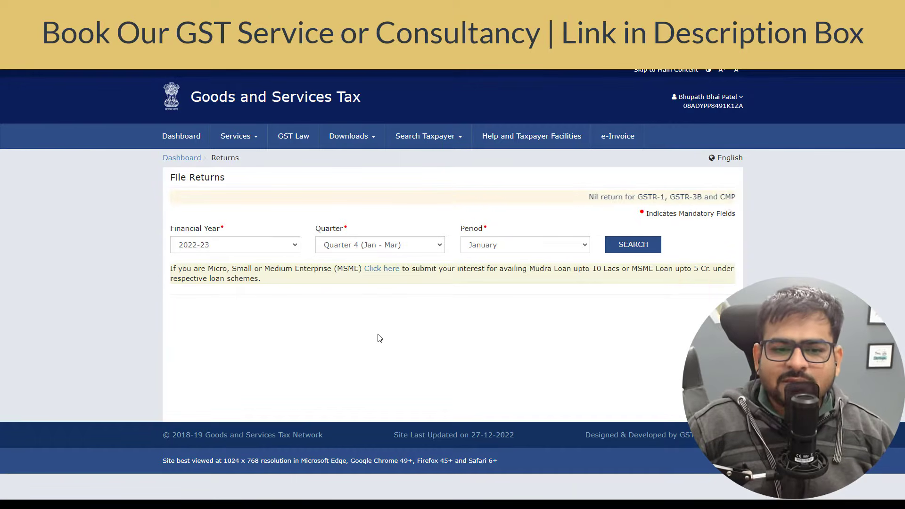
left_click(392, 245)
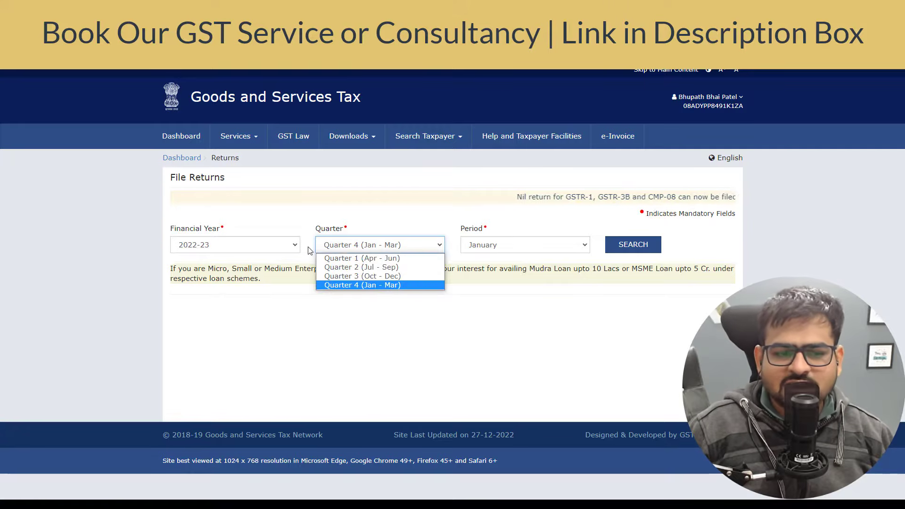
left_click(261, 244)
left_click(261, 244)
left_click(404, 247)
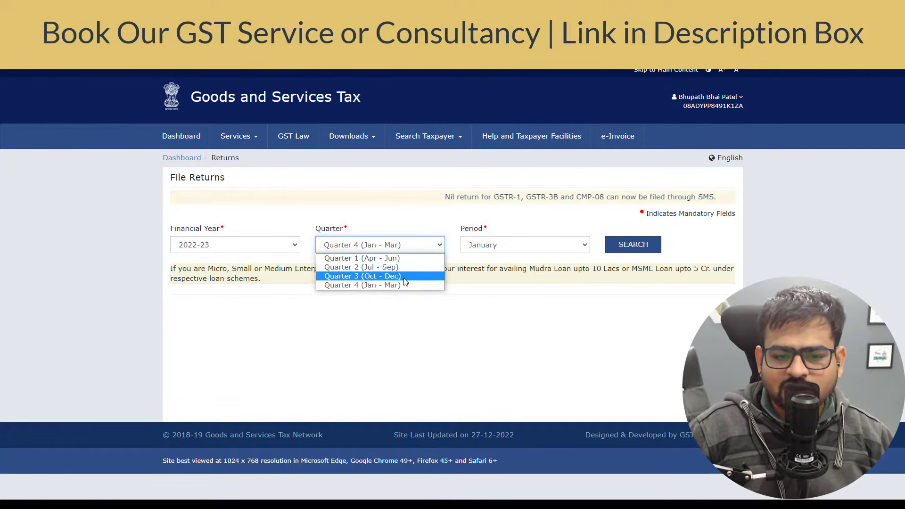
left_click(387, 277)
Keep December as the return period and search the returns for it.
left_click(509, 249)
left_click(504, 275)
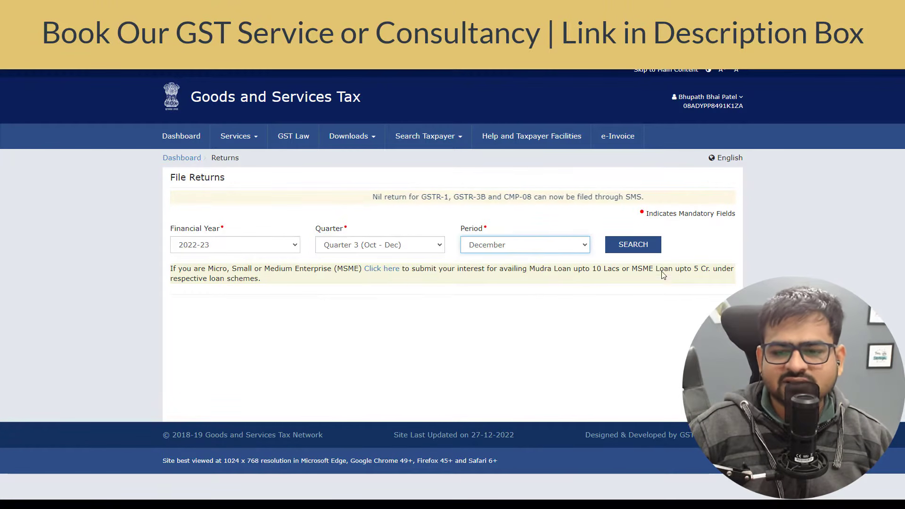
left_click(633, 244)
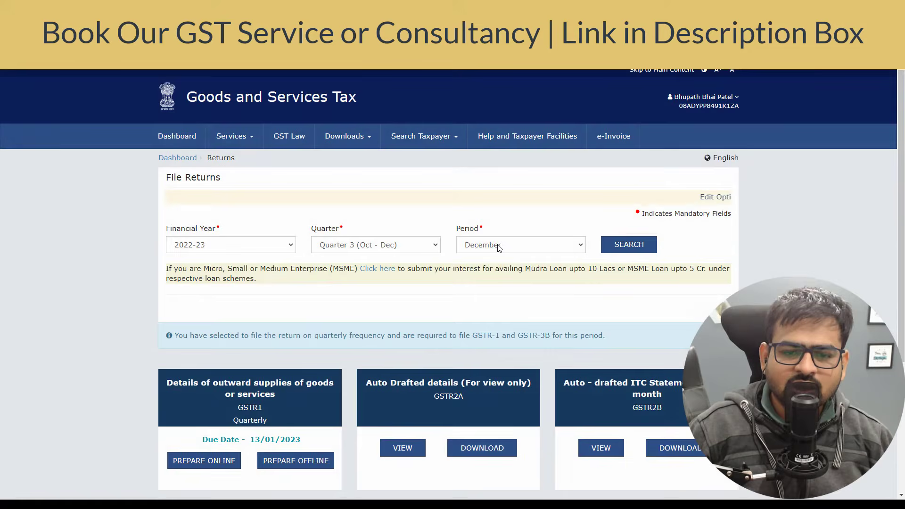
left_click(497, 244)
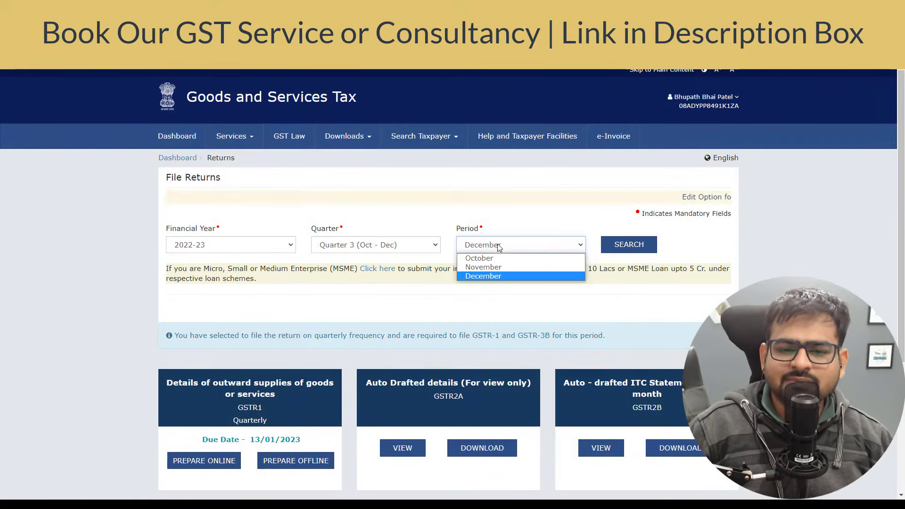
scroll(186, 217, "down", 4)
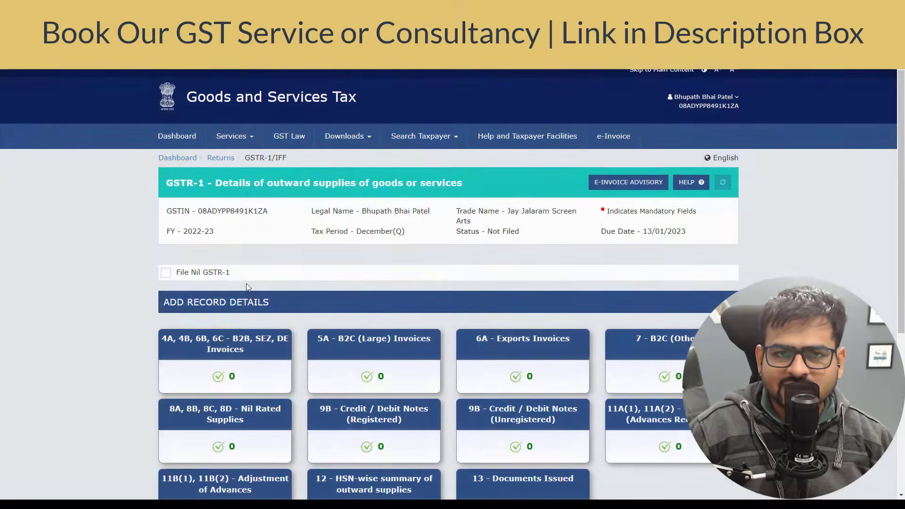
scroll(198, 163, "down", 4)
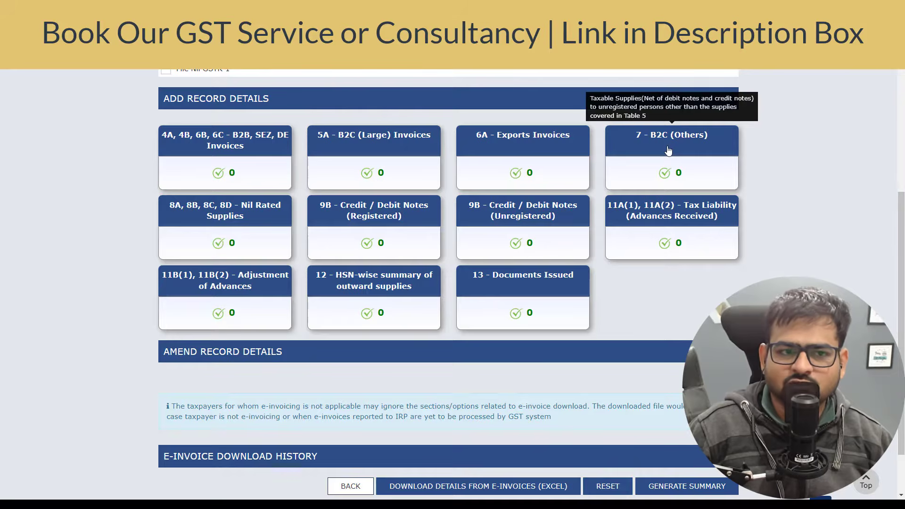
scroll(203, 283, "up", 1)
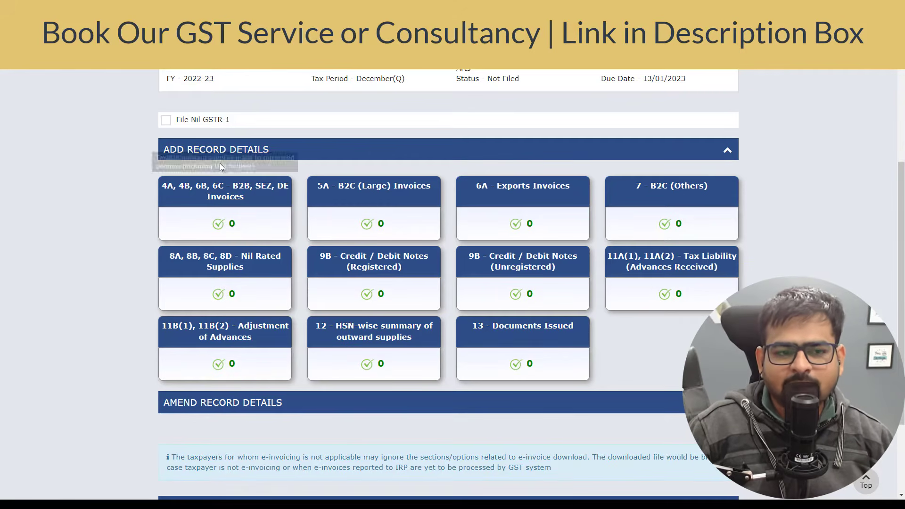
left_click(249, 205)
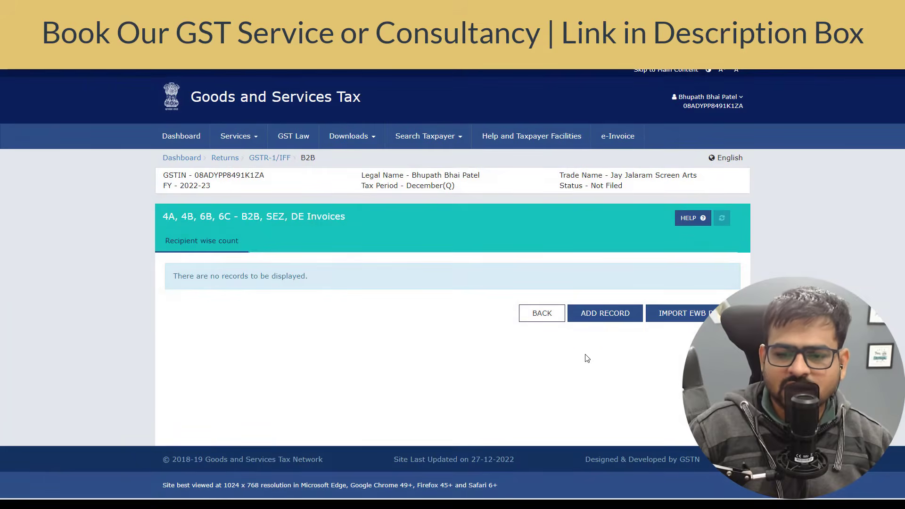
left_click(604, 314)
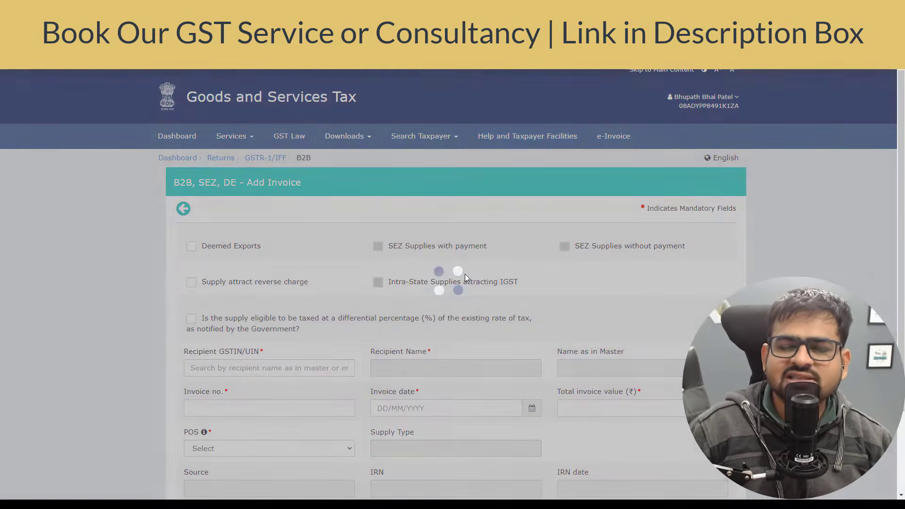
scroll(464, 276, "down", 3)
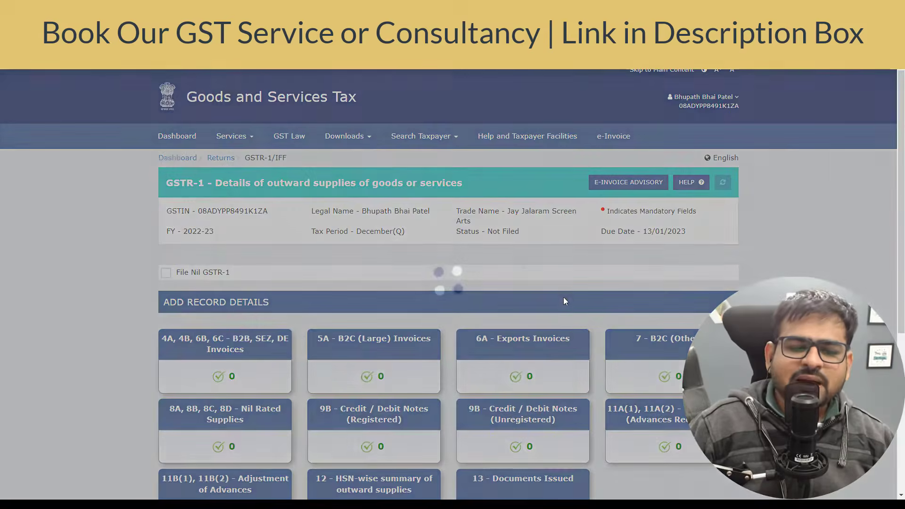
scroll(564, 297, "down", 5)
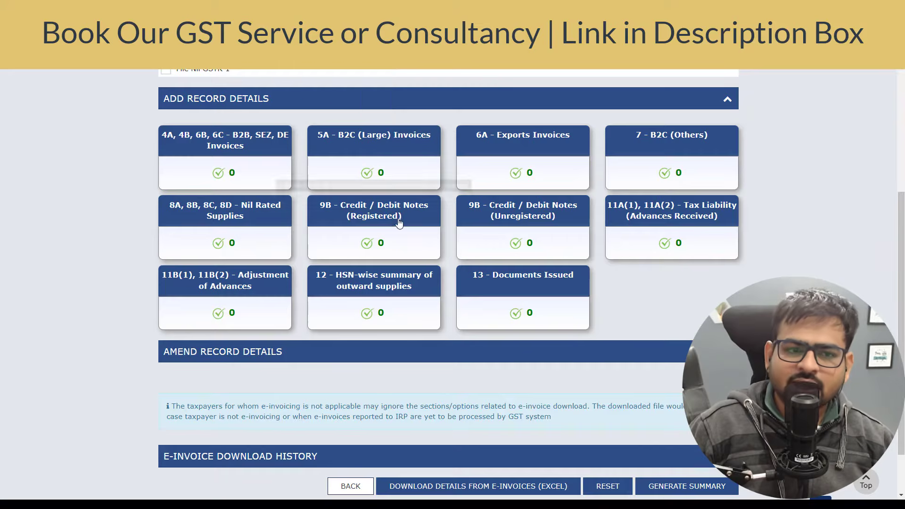
scroll(398, 222, "up", 3)
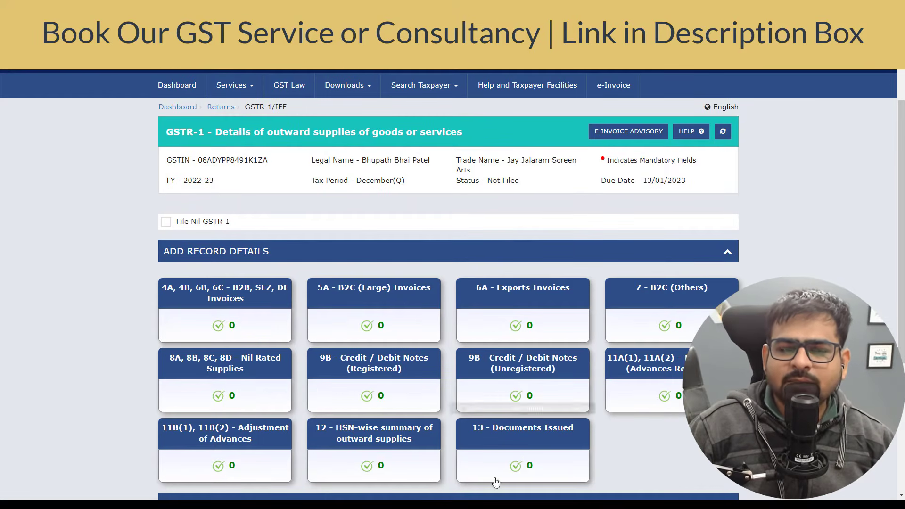
scroll(474, 361, "up", 1)
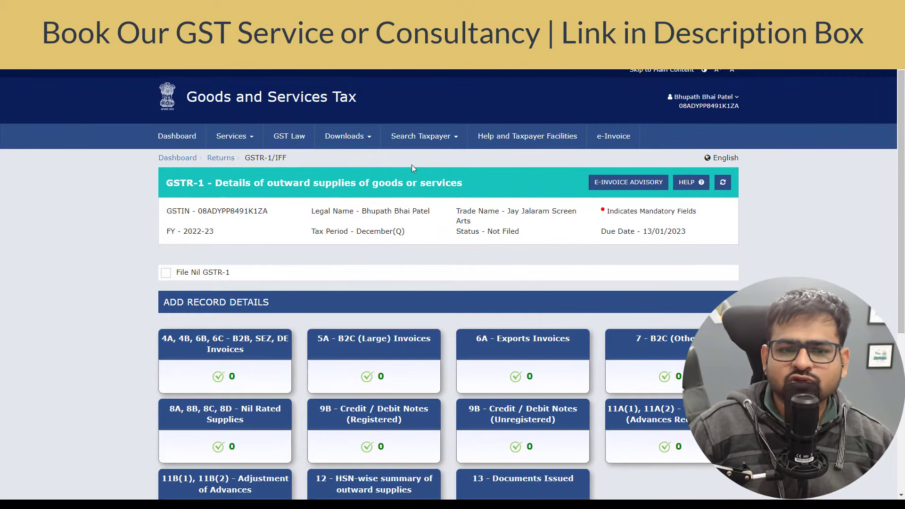
mouse_move(364, 141)
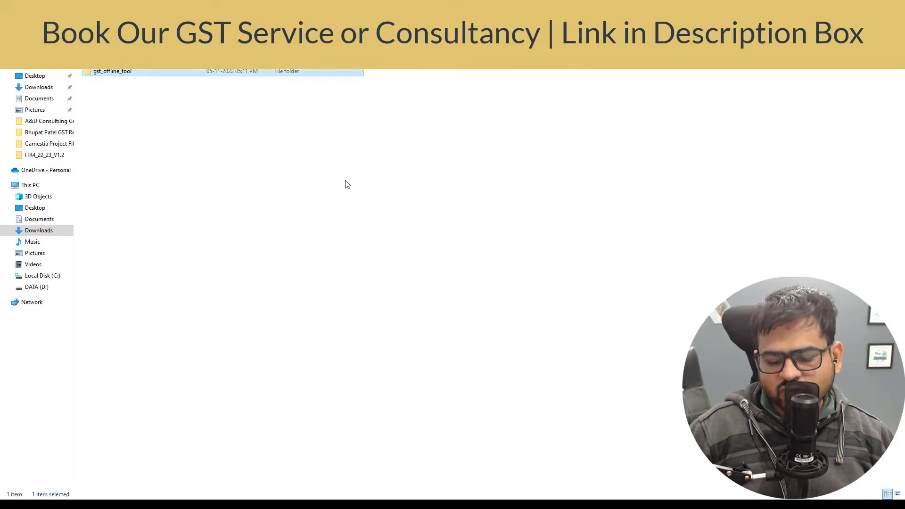
Launch the GST Offline Tool application from the extracted gst_offline_tool folder.
key("Return")
key("Down")
key("Up")
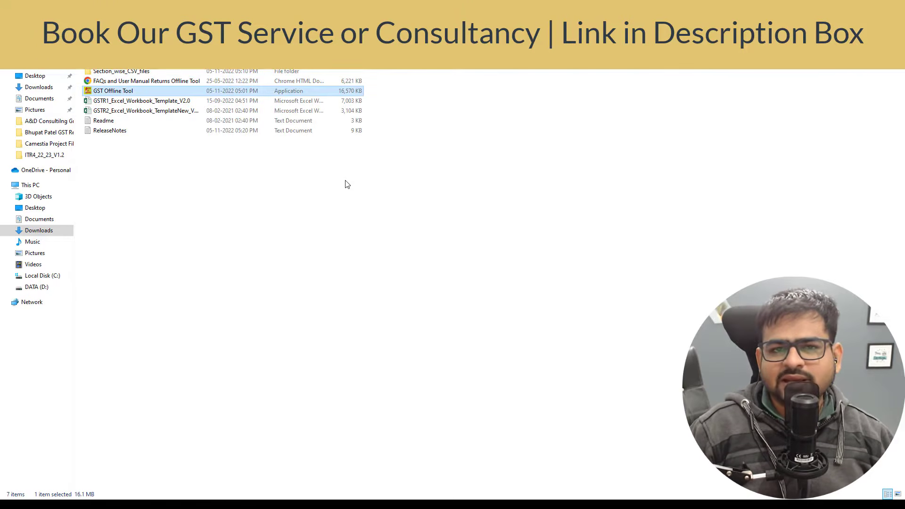
key("Down")
key("Up")
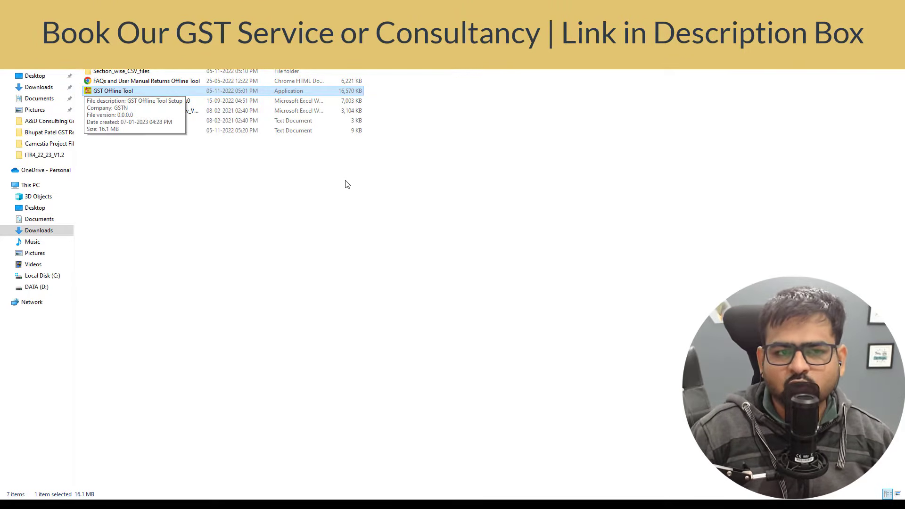
key("Return")
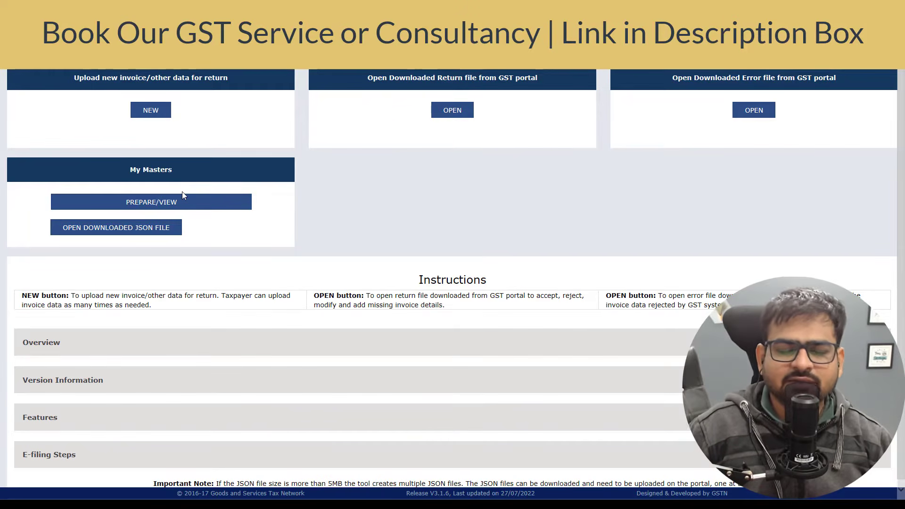
Open the Section_wise_CSV_files folder, then return to the GST Offline Tool.
key("alt+Tab")
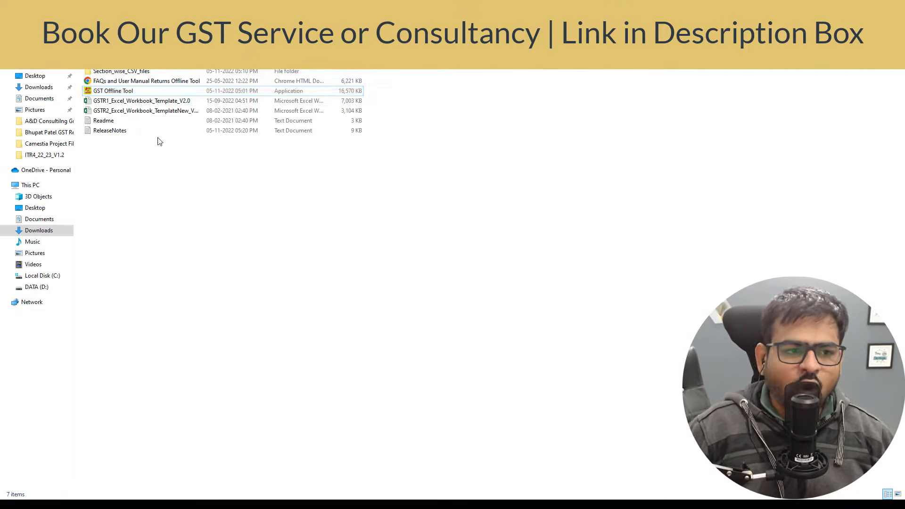
left_click(154, 104)
left_click(155, 111)
double_click(129, 71)
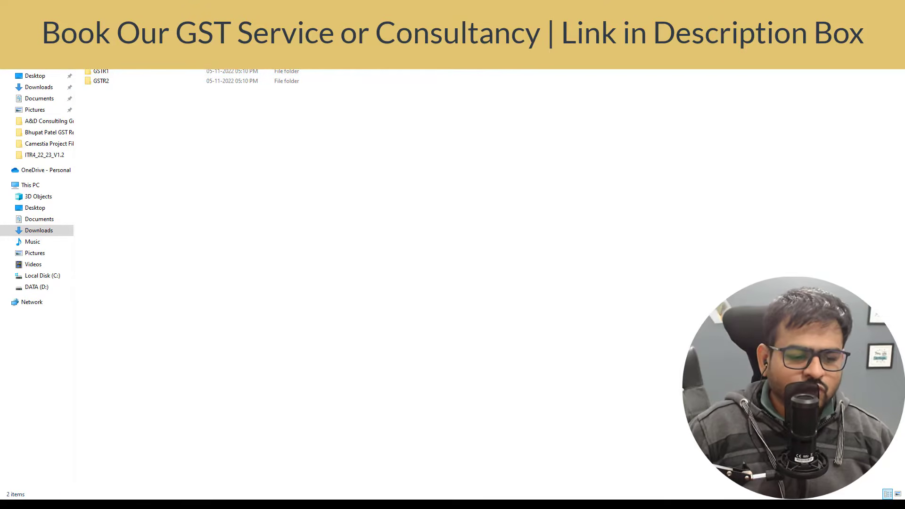
key("alt+Tab")
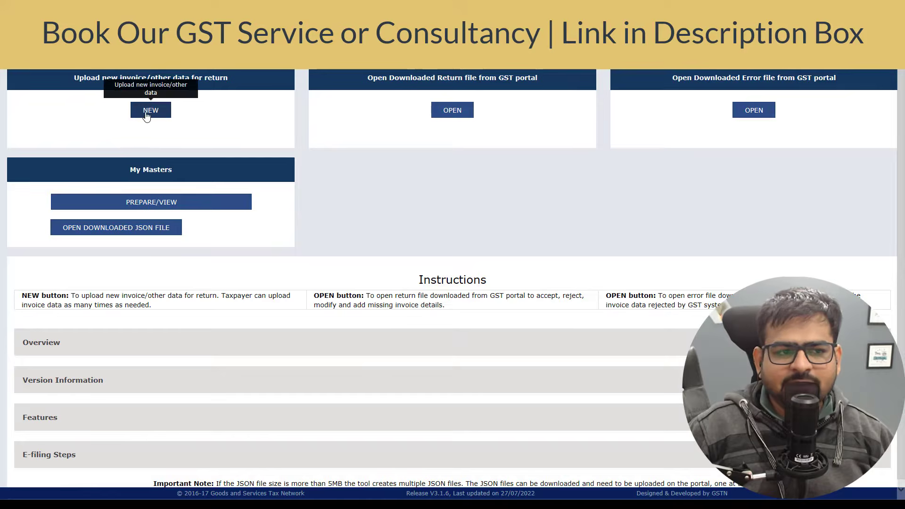
Start a new return, enter the supplier's GSTIN and keep financial year 2022-23.
left_click(146, 114)
left_click(351, 136)
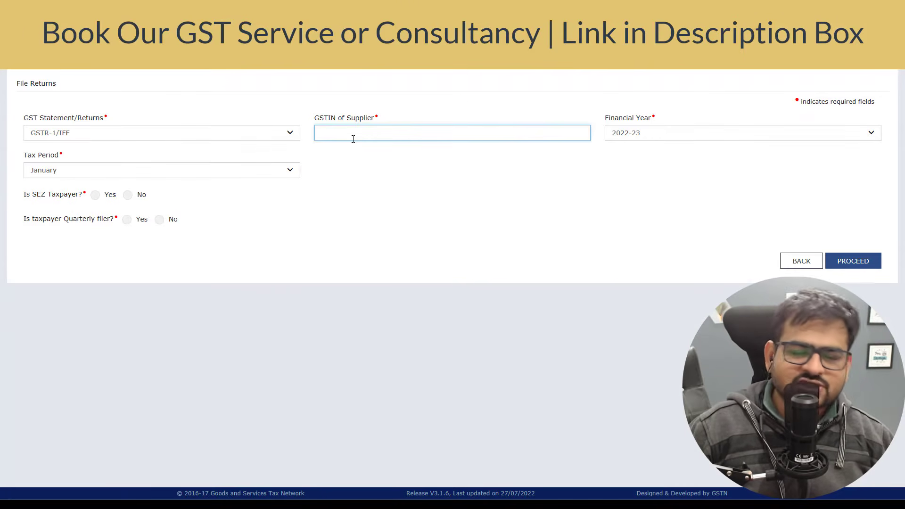
left_click(683, 136)
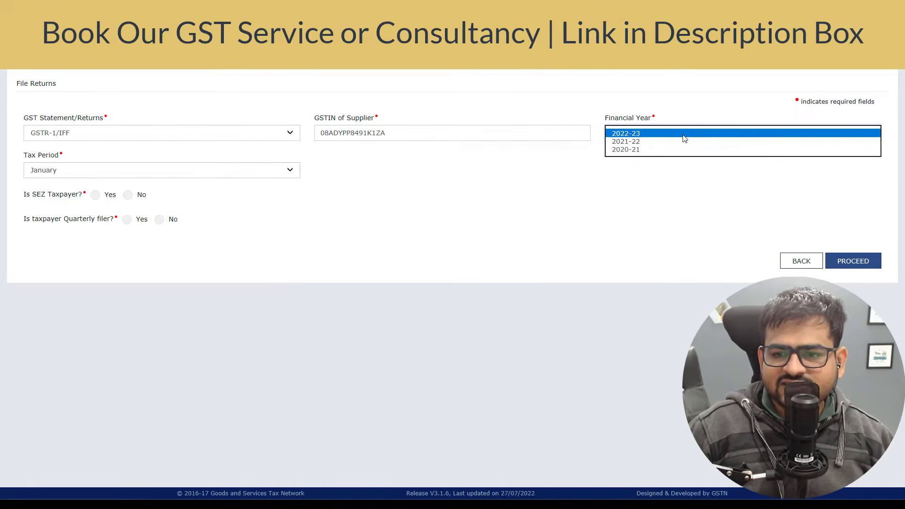
left_click(682, 135)
Set tax period December, SEZ No, quarterly filer Yes, and proceed to B2B invoice entry.
left_click(126, 171)
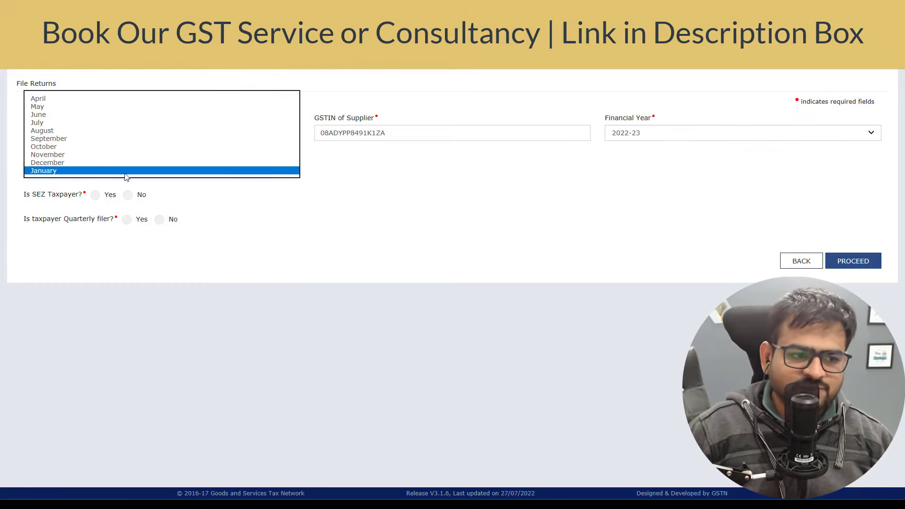
left_click(75, 163)
left_click(118, 216)
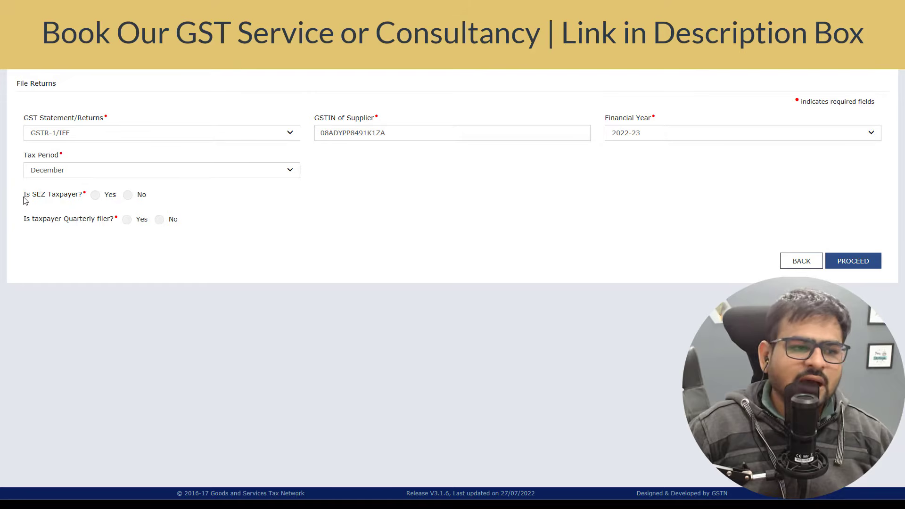
left_click(129, 196)
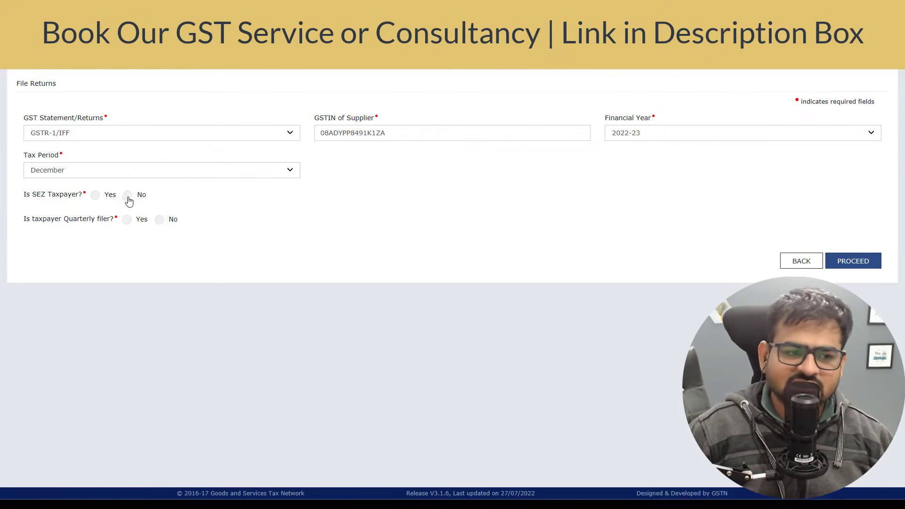
left_click_drag(46, 225, 97, 221)
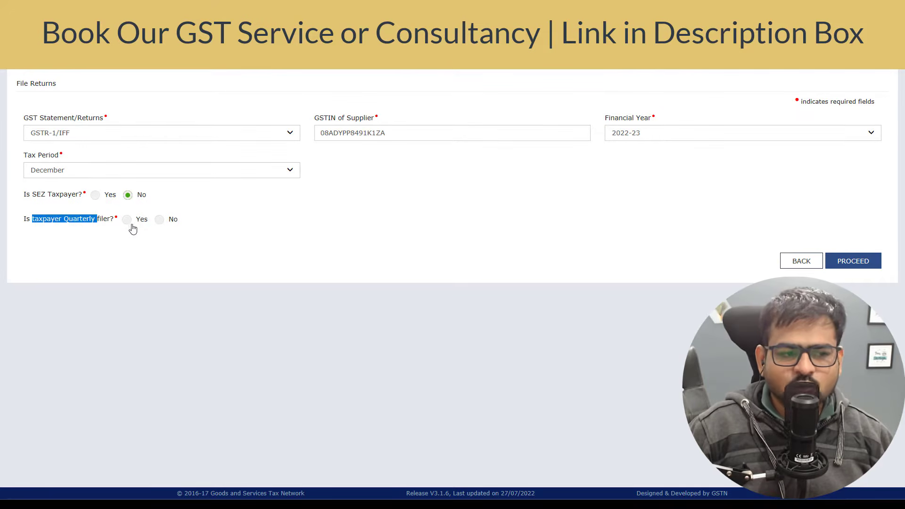
left_click(127, 220)
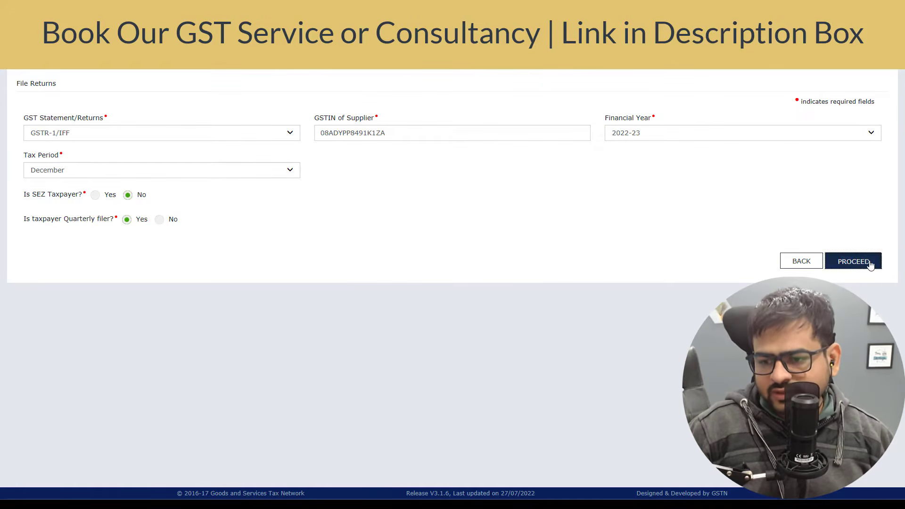
left_click(871, 262)
left_click(474, 229)
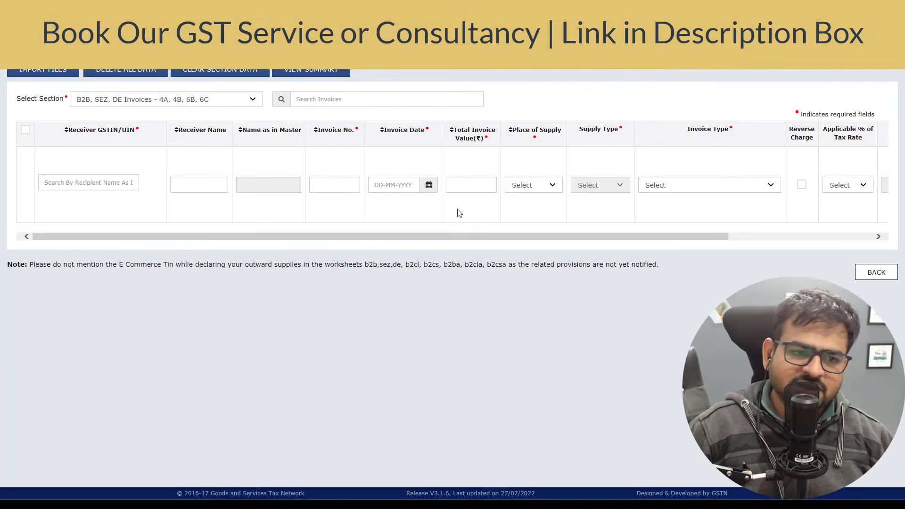
On the import page, choose 'B2B, SEZ, DE Invoices - 4A, 4B, 6B, 6C' as the section.
left_click(118, 106)
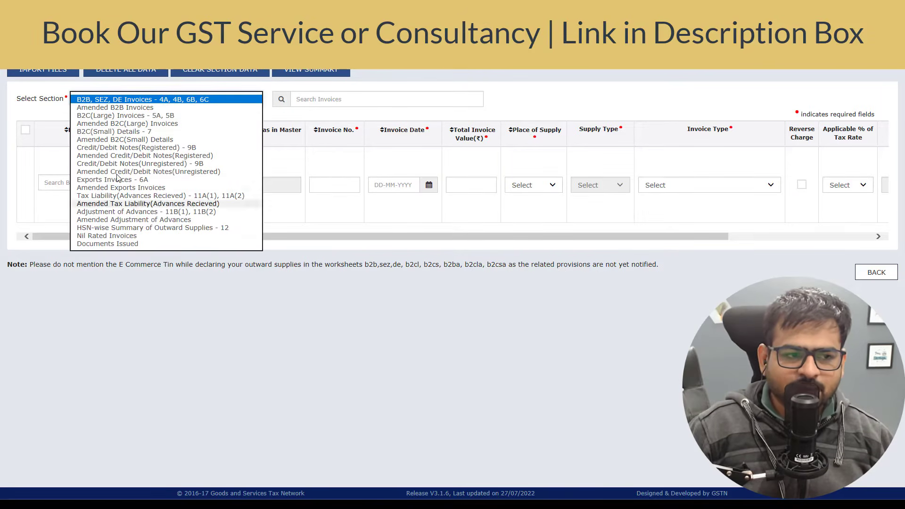
left_click(2, 203)
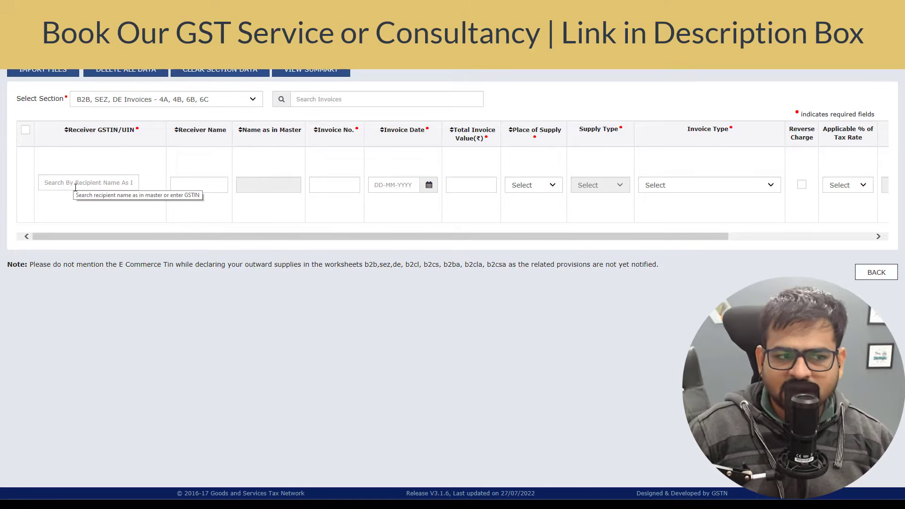
left_click(44, 73)
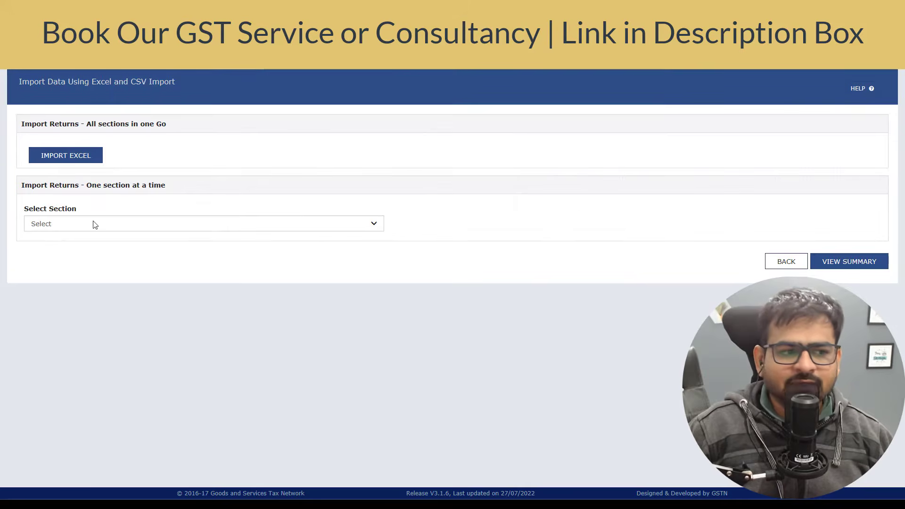
left_click(94, 224)
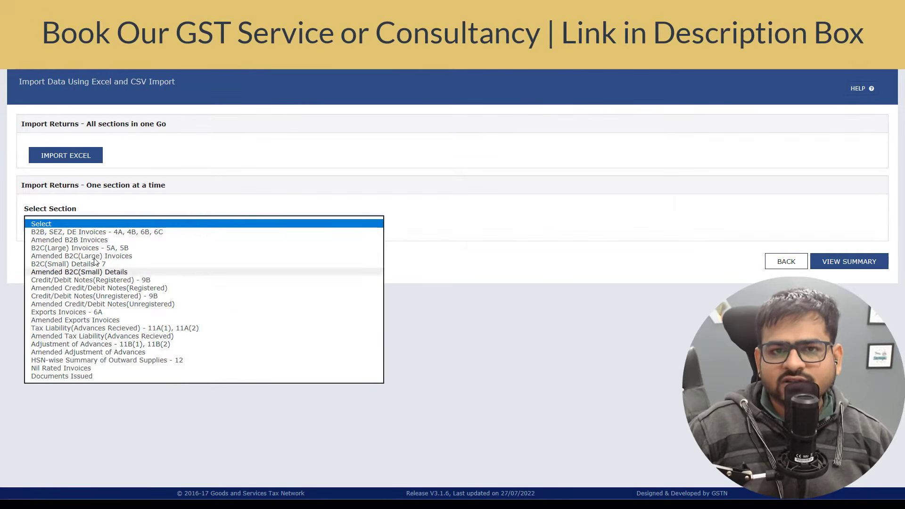
left_click(108, 232)
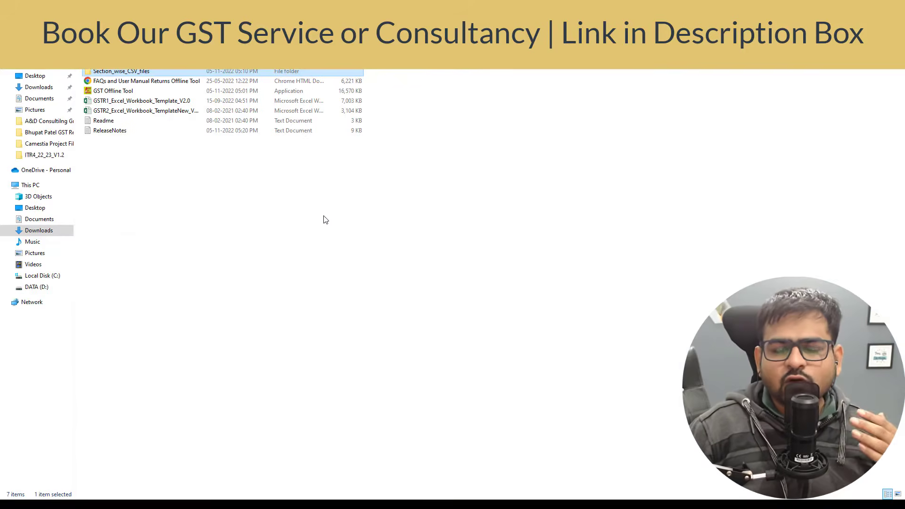
Open Section_wise_CSV_files and then its GSTR1 folder of CSV templates.
key("Down")
key("Up")
key("Return")
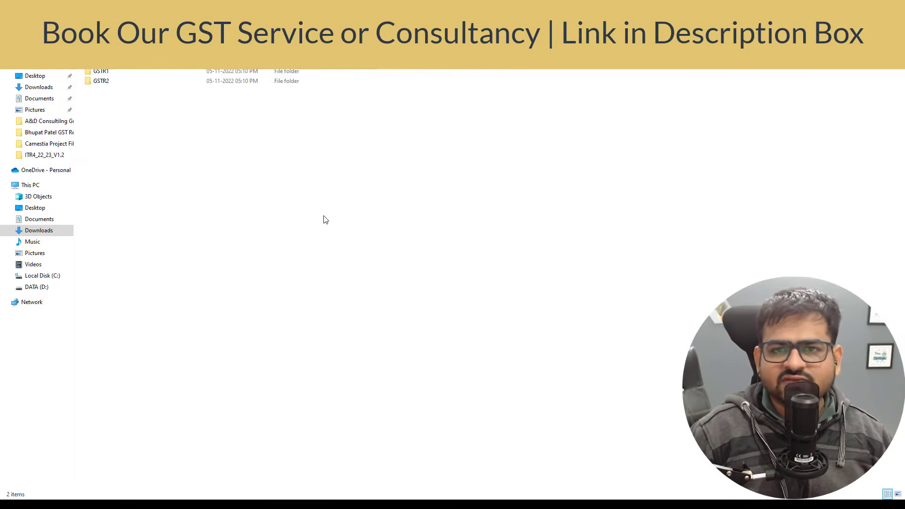
double_click(130, 72)
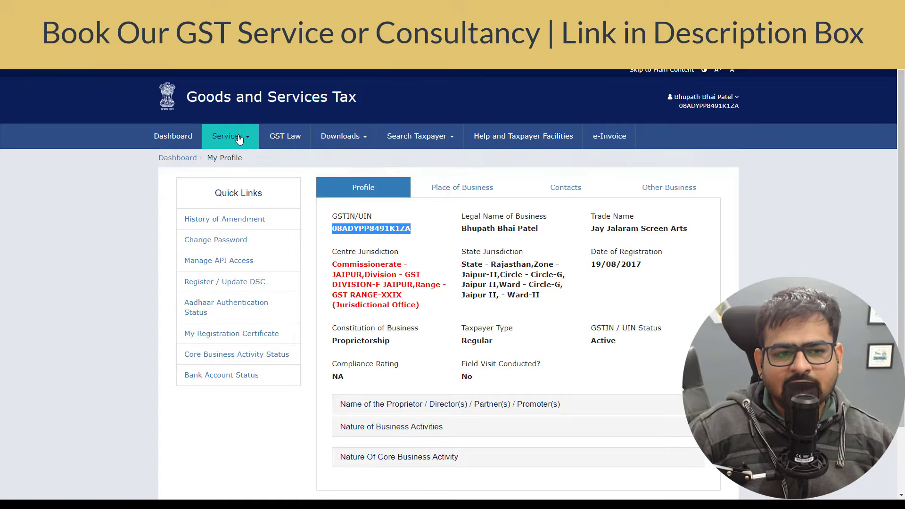
Go to Services > Returns > Returns Dashboard on the GST portal.
left_click(239, 138)
mouse_move(267, 158)
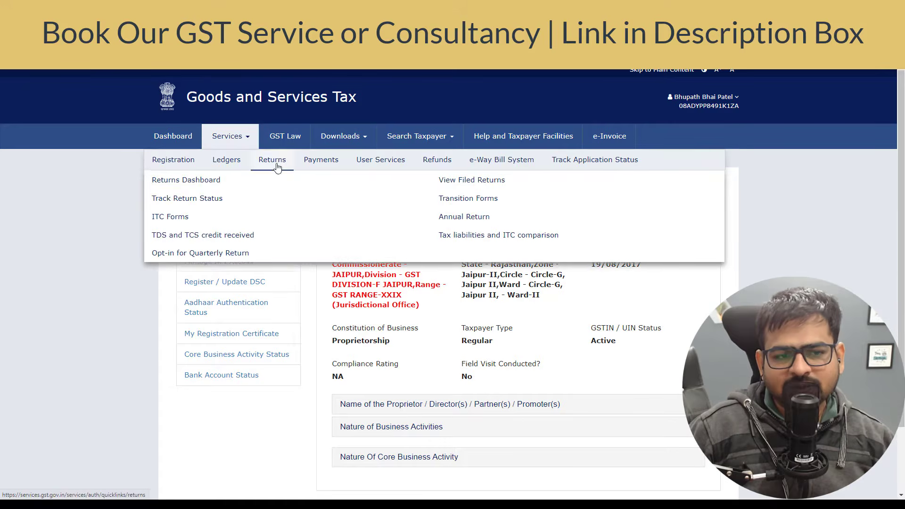
left_click(187, 177)
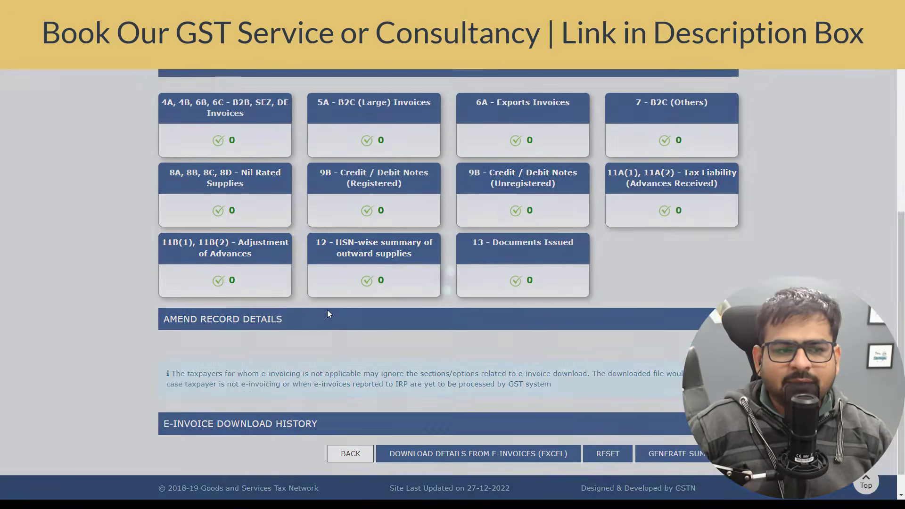
scroll(327, 310, "up", 1)
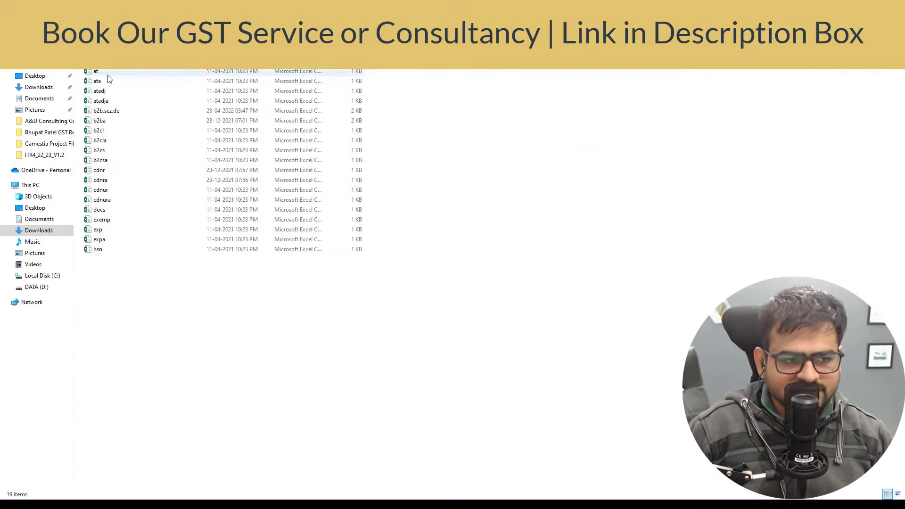
Select the b2b,sez,de CSV file, glance at the portal, and return to File Explorer.
left_click(114, 113)
key("alt+Tab")
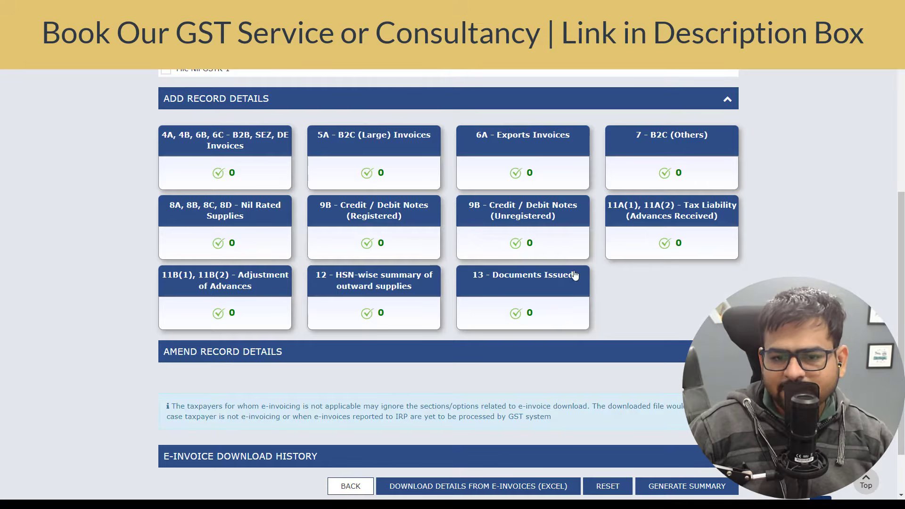
key("alt+Tab")
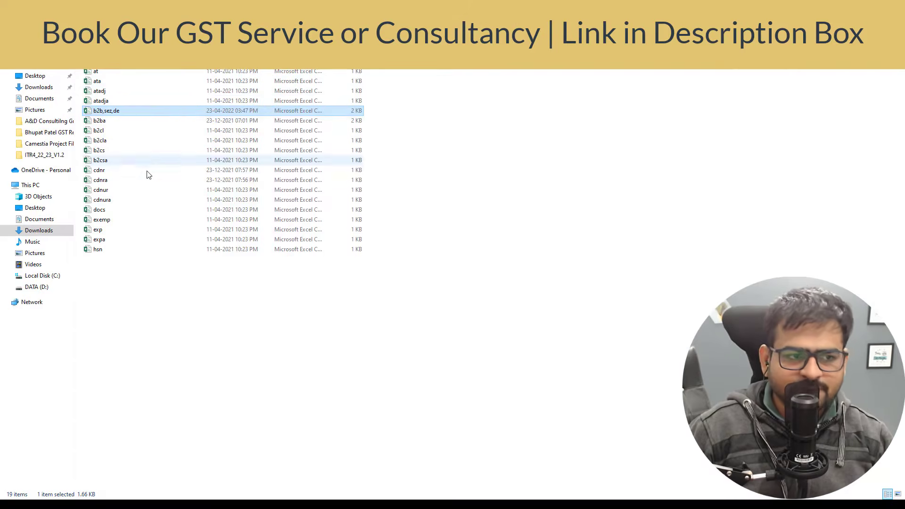
Open b2b,sez,de in Excel, widen columns B and C, and auto-fit columns D to F.
double_click(127, 115)
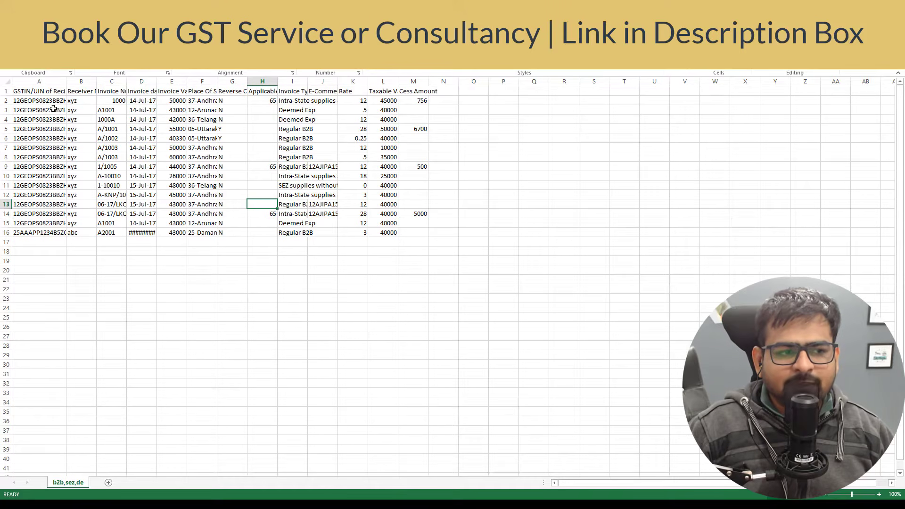
left_click_drag(53, 109, 47, 242)
left_click_drag(96, 81, 168, 82)
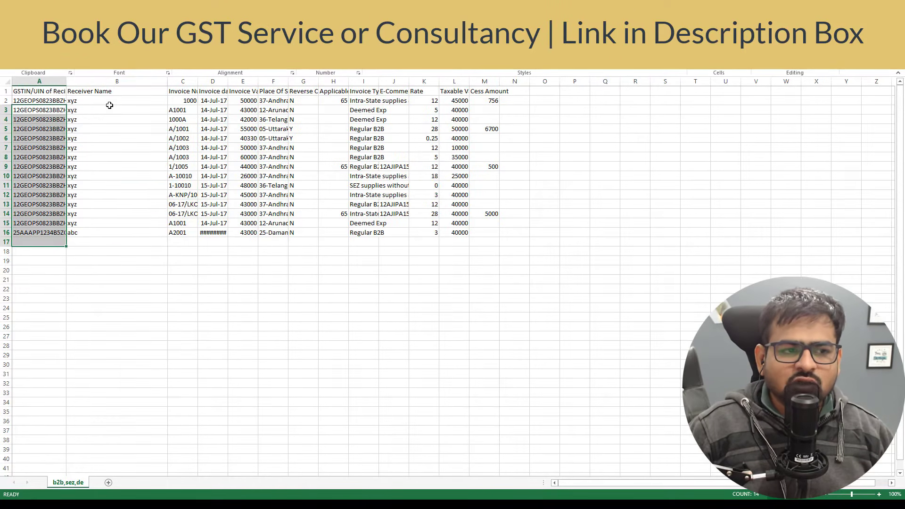
left_click_drag(118, 110, 118, 232)
left_click_drag(197, 82, 285, 85)
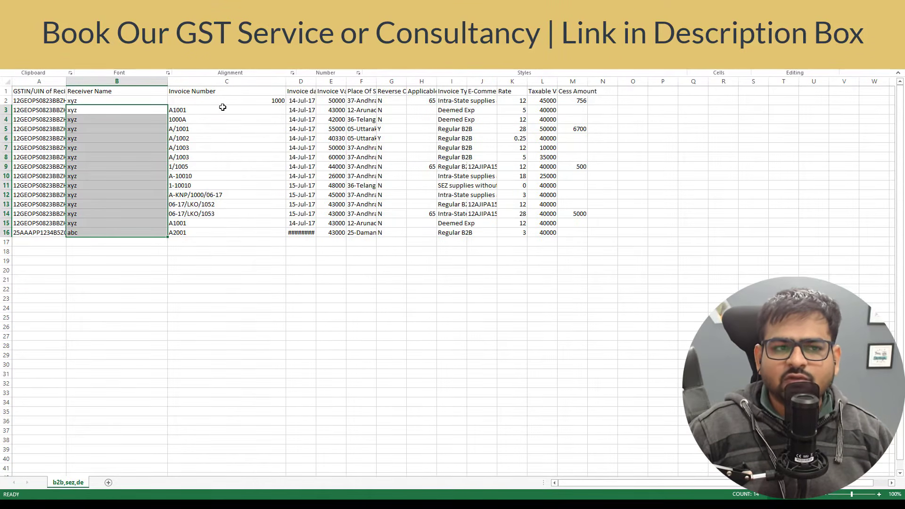
left_click_drag(222, 101, 234, 237)
left_click_drag(301, 81, 361, 81)
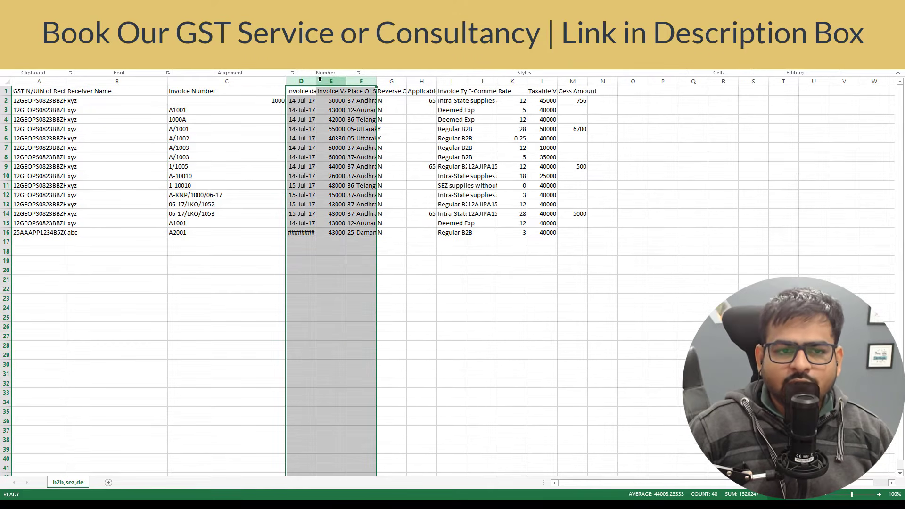
double_click(376, 81)
Review invoice dates, values and place of supply, and widen column G for Reverse Charge.
left_click_drag(415, 130, 325, 223)
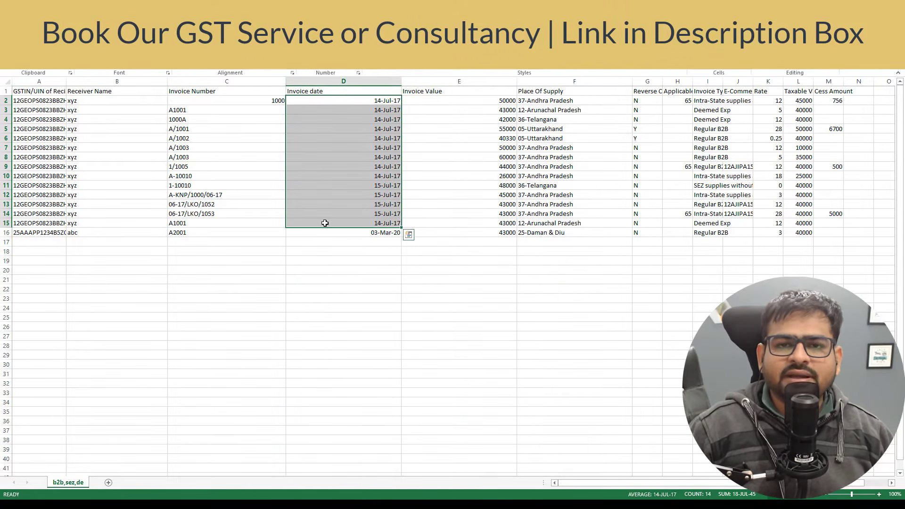
left_click_drag(514, 81, 494, 80)
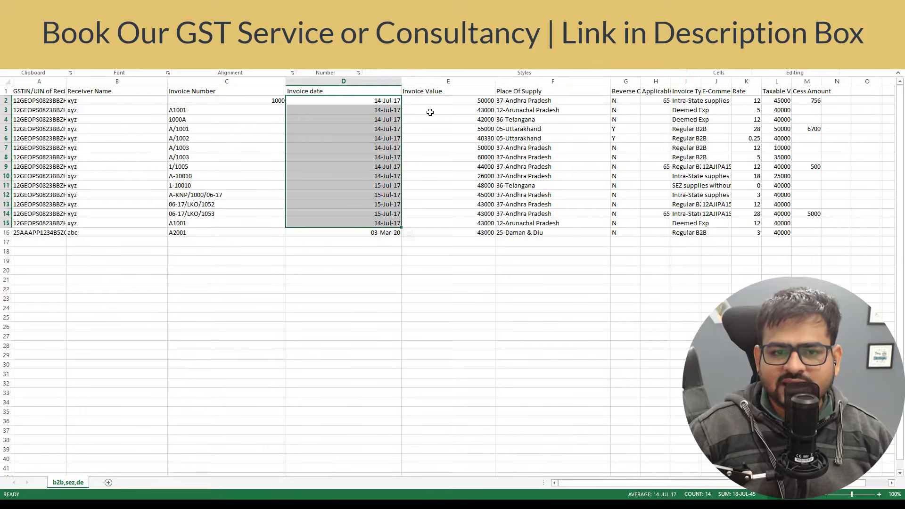
left_click_drag(430, 100, 450, 214)
left_click_drag(558, 111, 574, 227)
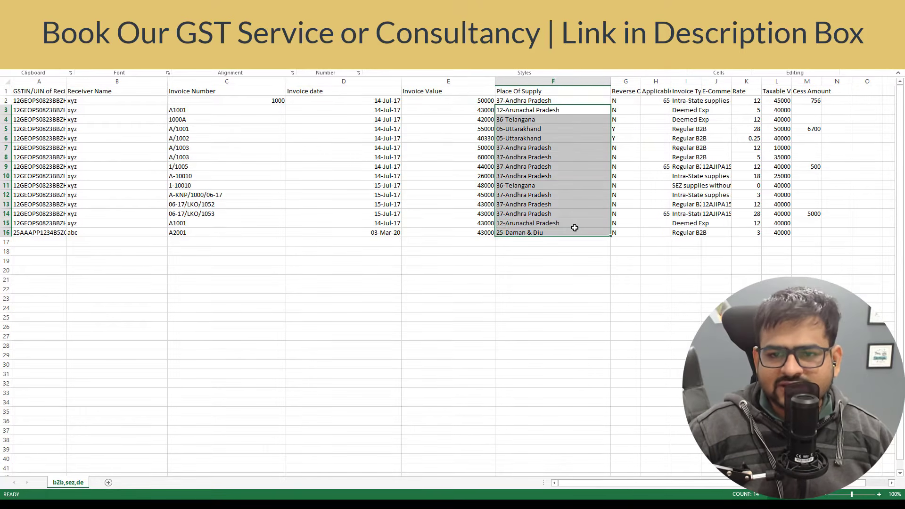
left_click_drag(639, 84, 650, 175)
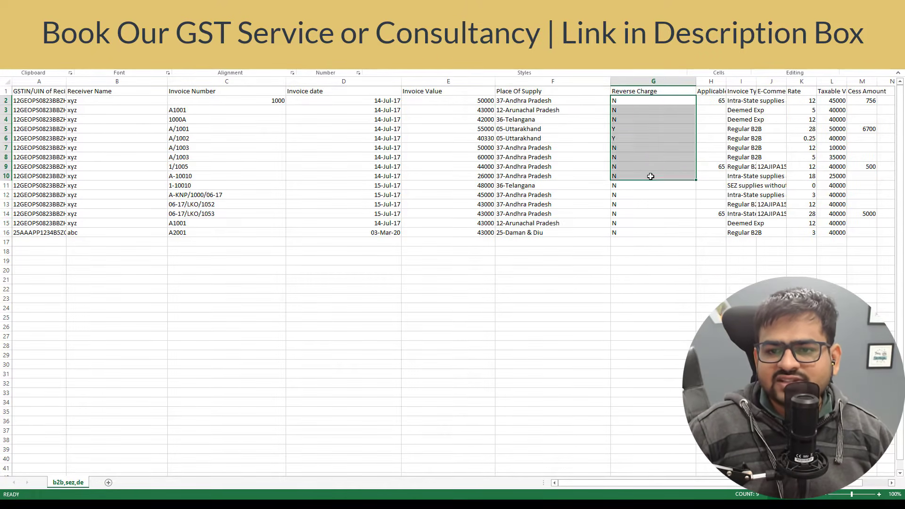
left_click(629, 109)
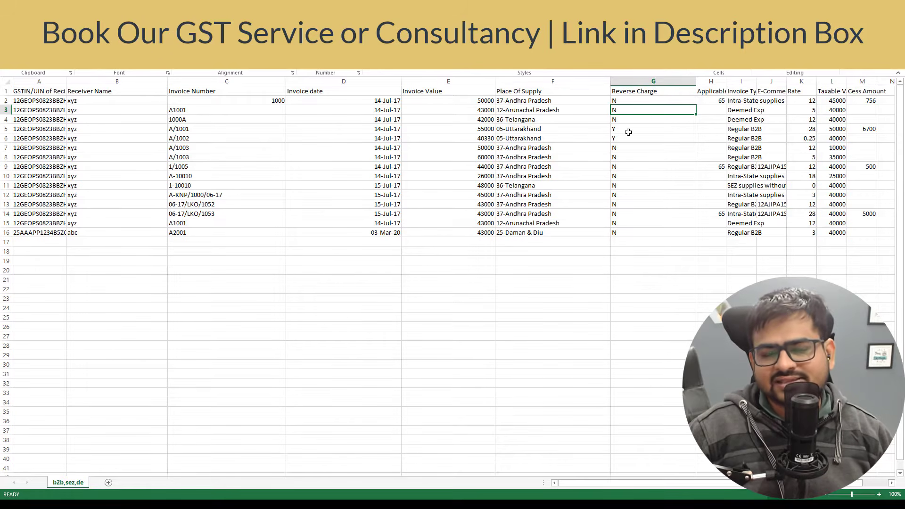
left_click(629, 130)
Widen column H for Applicable % of Tax Rate and check invoice types and the K2 rate.
left_click_drag(651, 81, 806, 81)
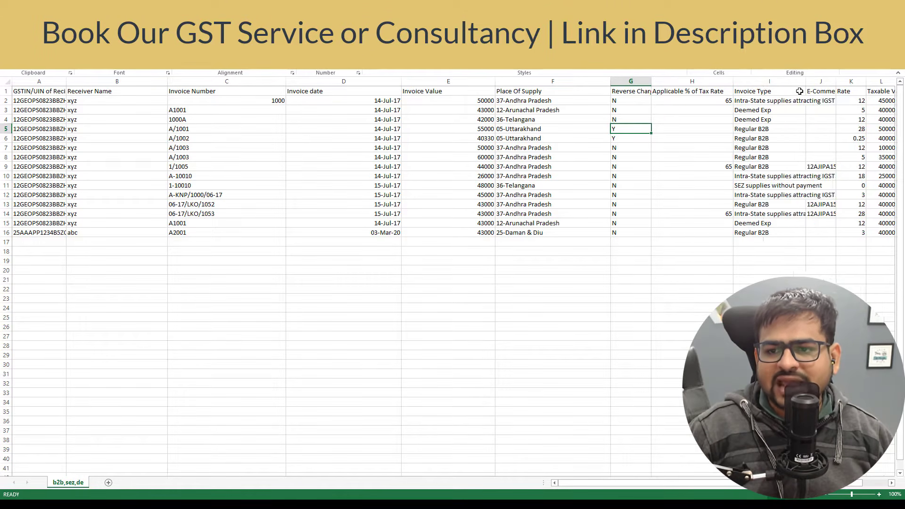
left_click(748, 132)
left_click(763, 106)
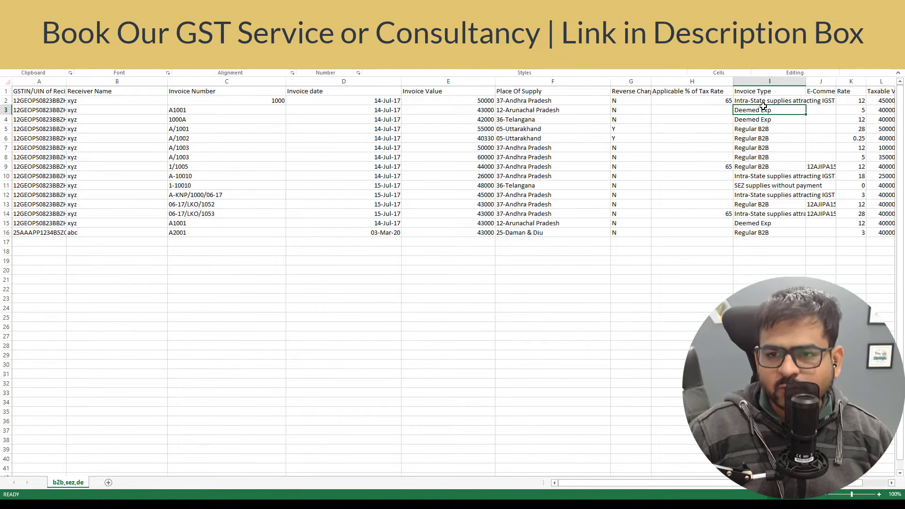
key("Up")
key("Right")
key("Right")
key("Right")
key("Right")
key("Right")
key("Right")
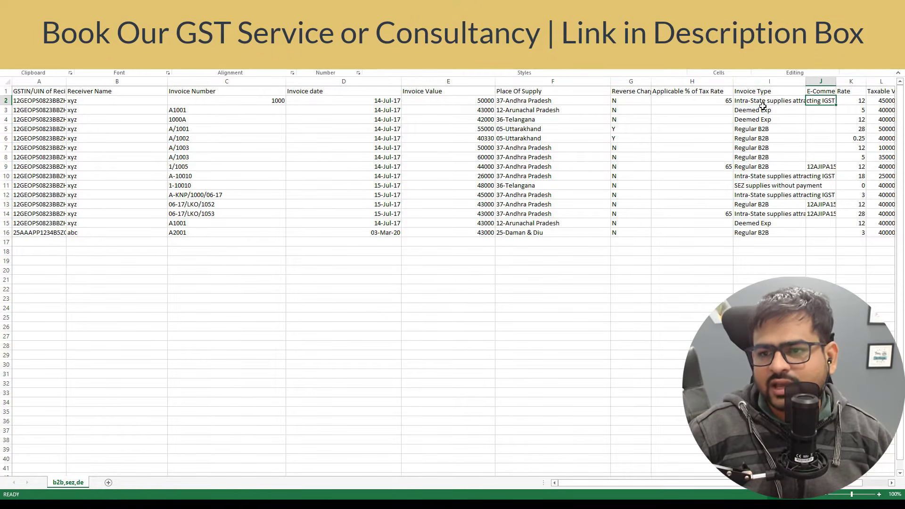
key("Left")
key("Left")
key("Left")
key("Left")
key("Left")
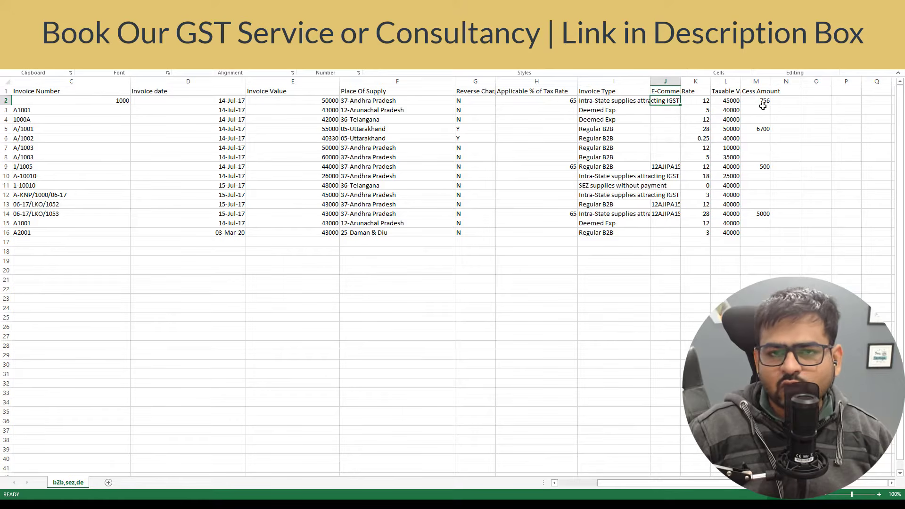
key("Right")
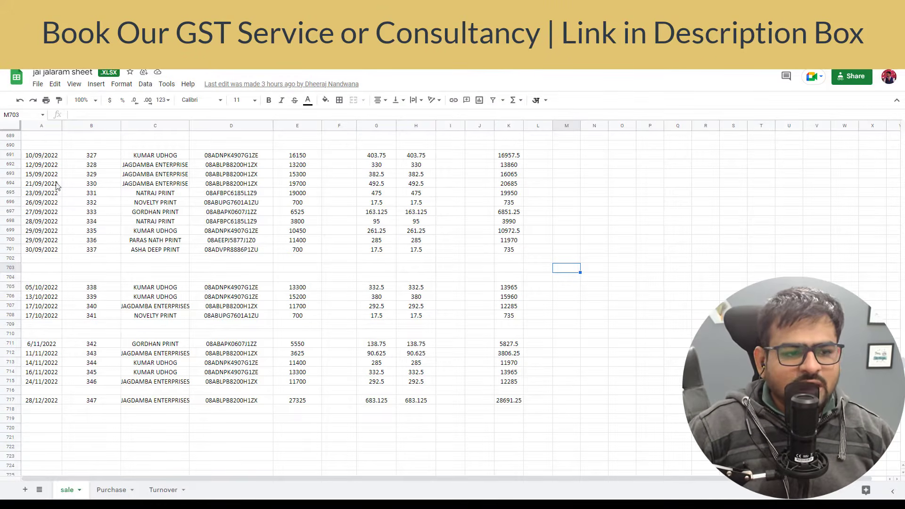
Copy the buyer GSTINs D705:D717 from Google Sheets into Excel starting at A18.
scroll(103, 294, "down", 5)
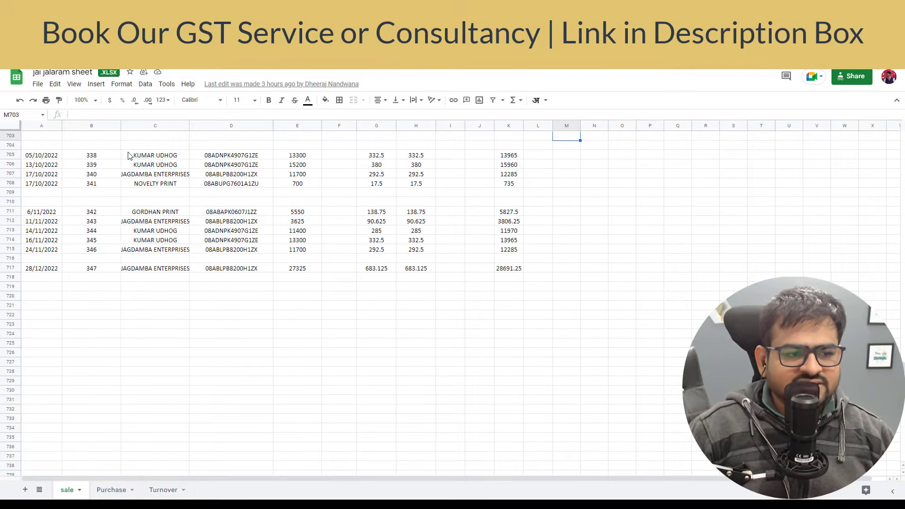
left_click(129, 155)
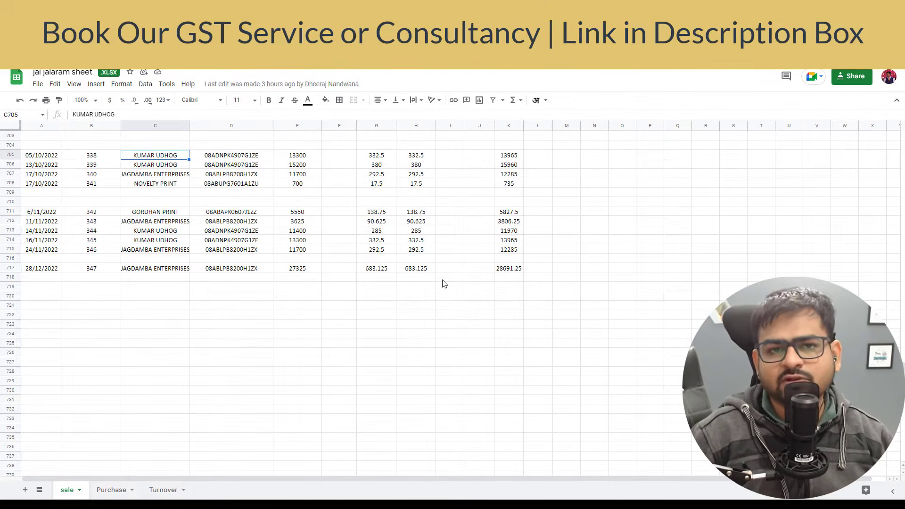
key("Left")
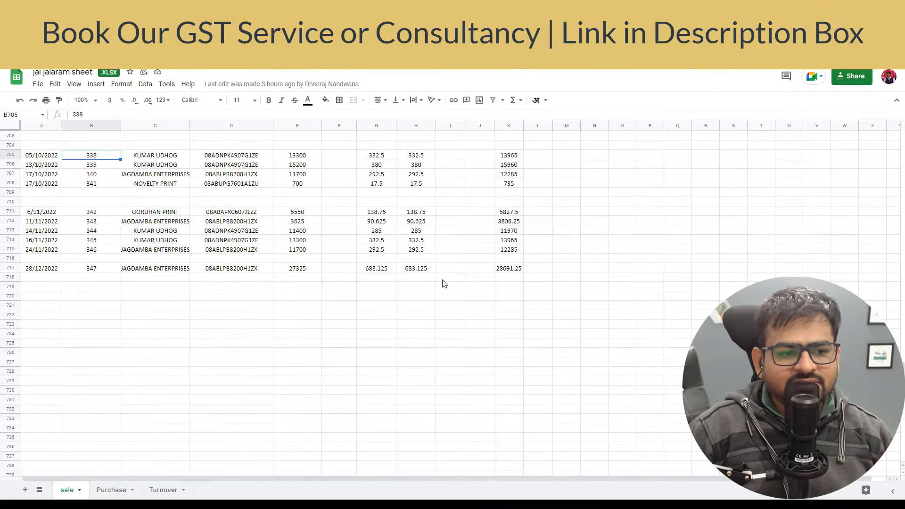
key("Right")
key("Right")
key("shift+Down")
key("shift+Down")
key("shift+Down")
key("shift+Down")
key("shift+Down")
key("shift+Down")
key("shift+Down")
key("shift+Down")
key("shift+Down")
key("shift+Down")
key("shift+Down")
key("shift+Down")
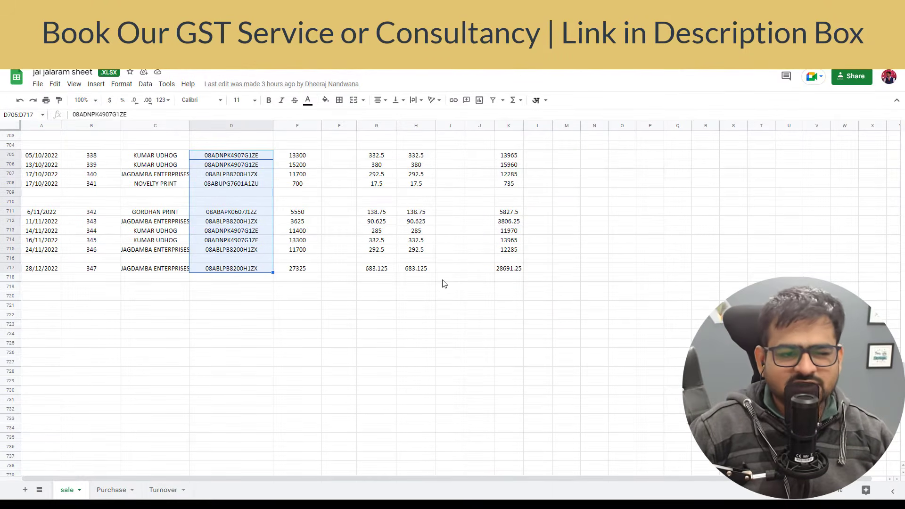
key("ctrl+c")
key("alt+Tab")
key("ctrl+v")
key("alt+Tab")
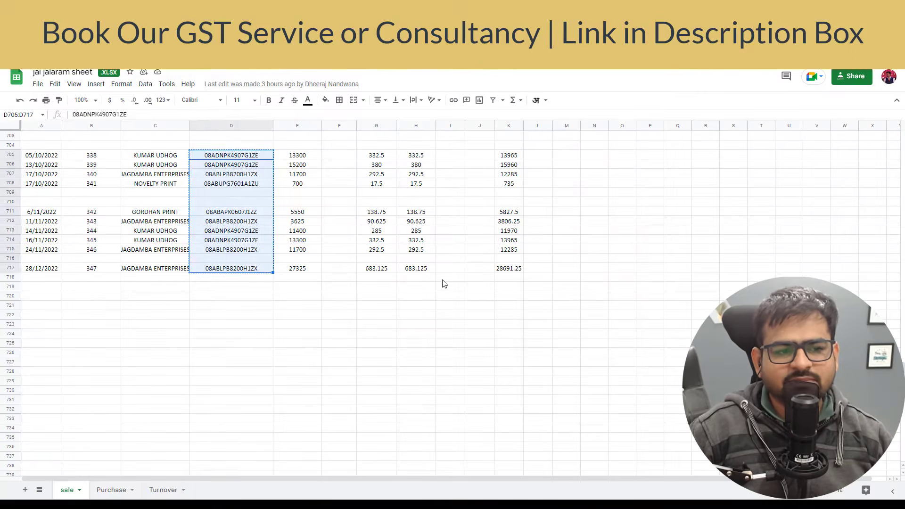
Copy the receiver names C705:C717 into the Excel template starting at B18.
key("Left")
key("shift+Down")
key("shift+Down")
key("shift+Down")
key("shift+Down")
key("shift+Down")
key("shift+Down")
key("shift+Down")
key("shift+Down")
key("shift+Down")
key("shift+Down")
key("shift+Down")
key("shift+Down")
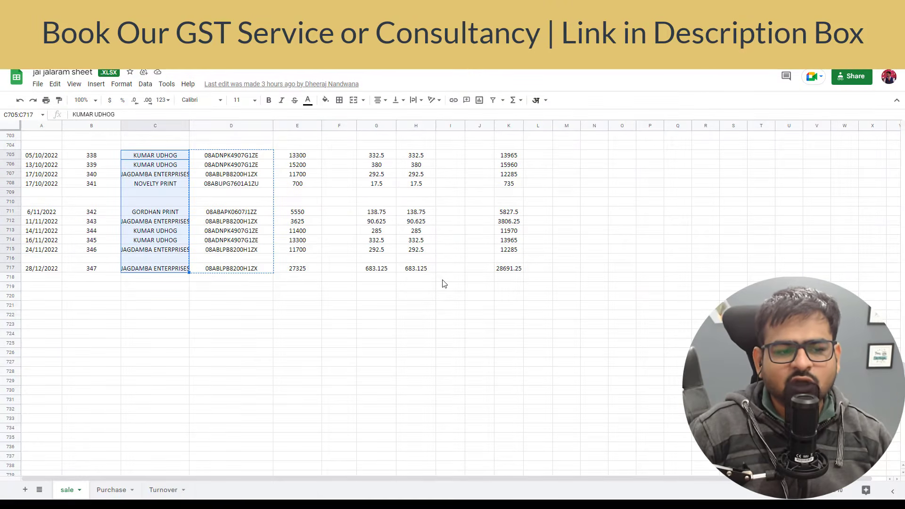
key("ctrl+c")
key("alt+Tab")
key("ctrl+v")
key("alt+Tab")
Copy the invoice numbers B705:B717 into the Excel template starting at C18.
key("Left")
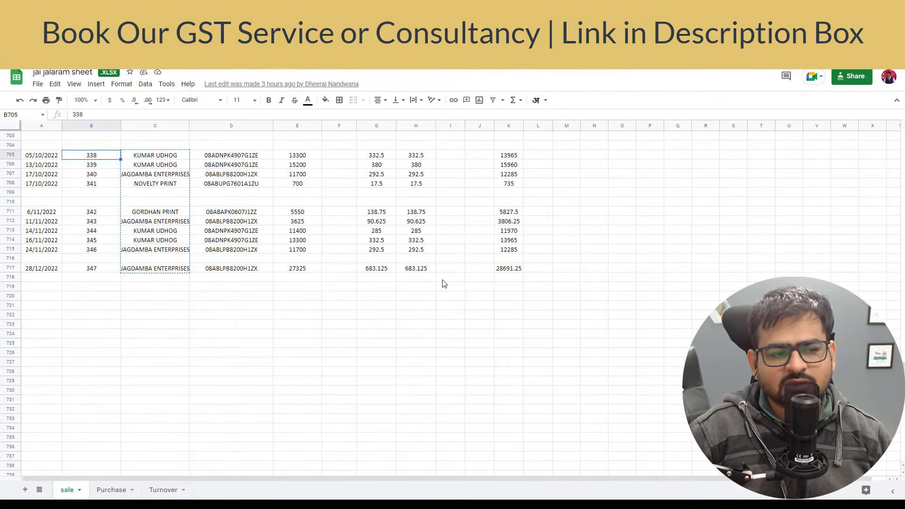
key("shift+Down")
key("shift+Down")
key("shift+Down")
key("shift+Down")
key("shift+Down")
key("shift+Down")
key("shift+Down")
key("shift+Down")
key("shift+Down")
key("shift+Down")
key("shift+Down")
key("shift+Down")
key("ctrl+c")
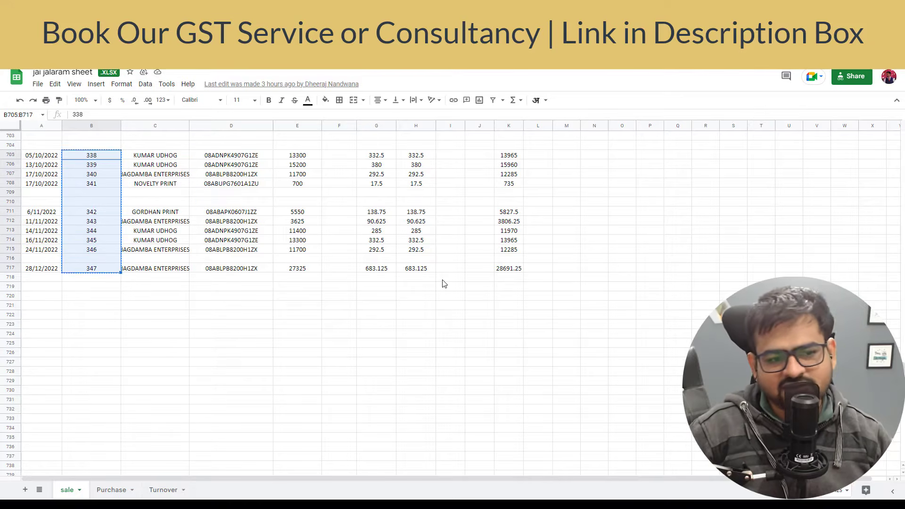
key("alt+Tab")
key("Right")
key("Right")
key("alt+Tab")
key("Left")
key("Left")
key("Left")
key("Left")
key("Left")
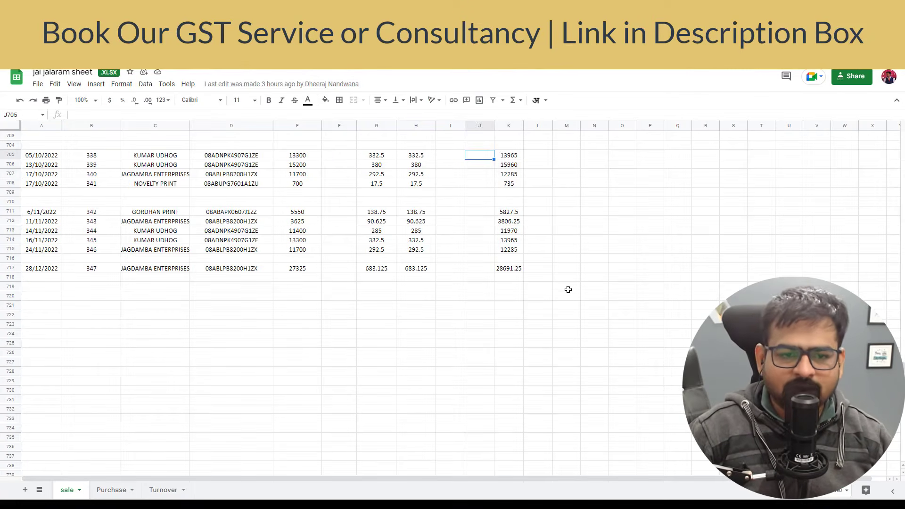
key("alt+Tab")
Fill the rate column K with 5 for the new invoice rows.
type("5")
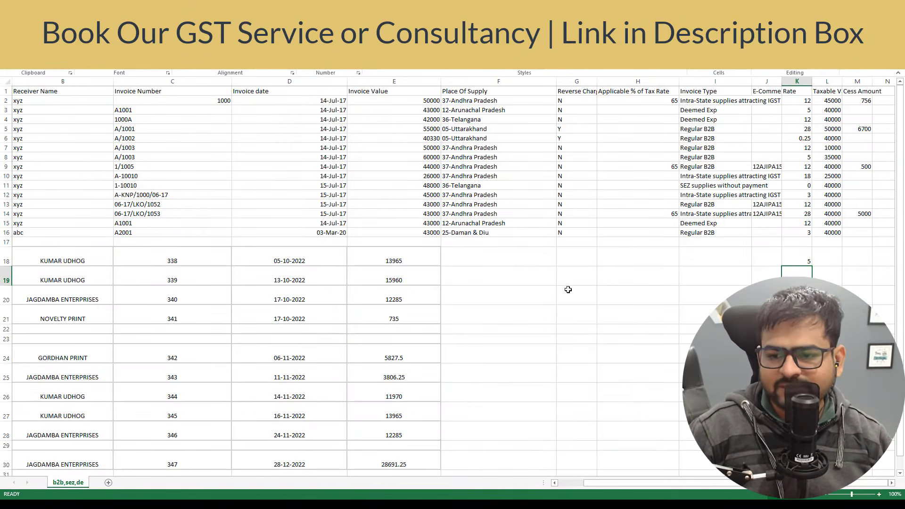
key("shift+Down")
key("shift+Down")
key("shift+Down")
key("shift+Down")
key("shift+Down")
key("shift+Down")
key("shift+Down")
key("shift+Down")
key("shift+Down")
key("shift+Down")
key("shift+Down")
key("shift+Down")
key("shift+Down")
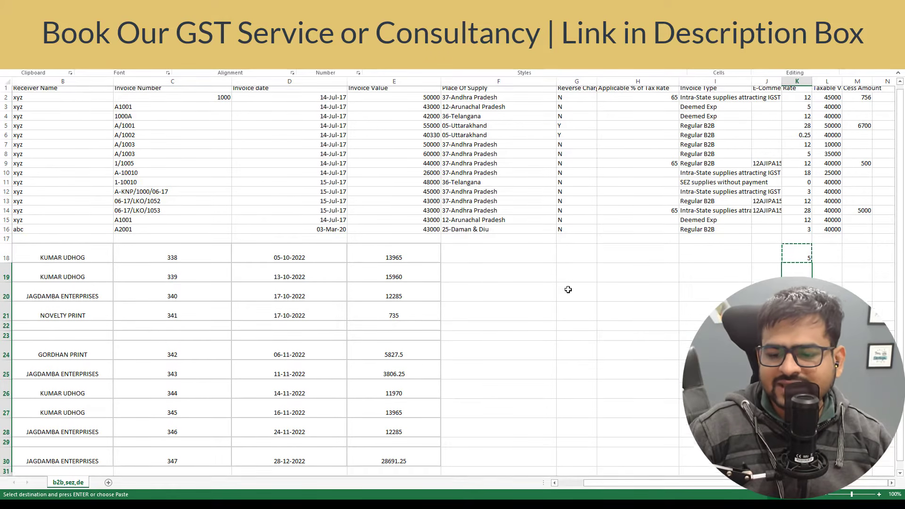
key("Return")
key("Up")
key("Left")
key("Left")
key("Left")
key("Left")
key("Left")
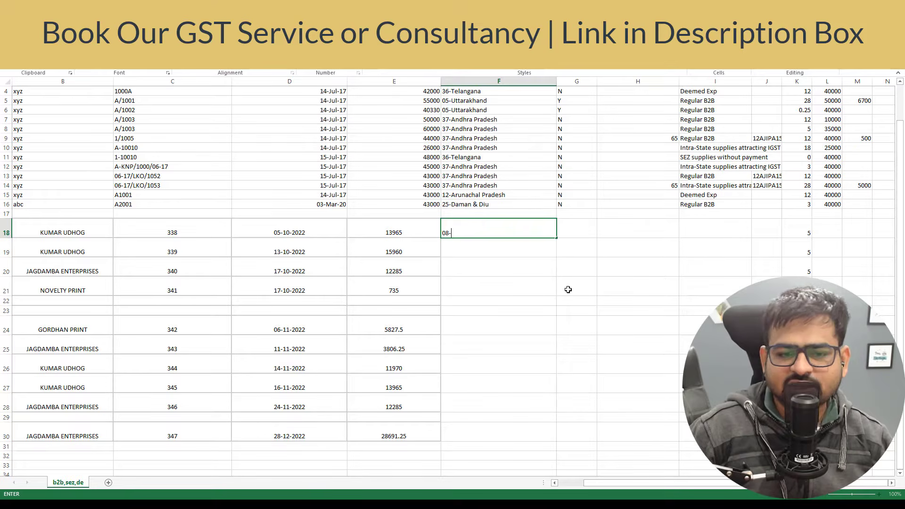
Enter 08-Rajasthan as the place of supply for the new invoices.
type("08-Rajasthan")
key("Return")
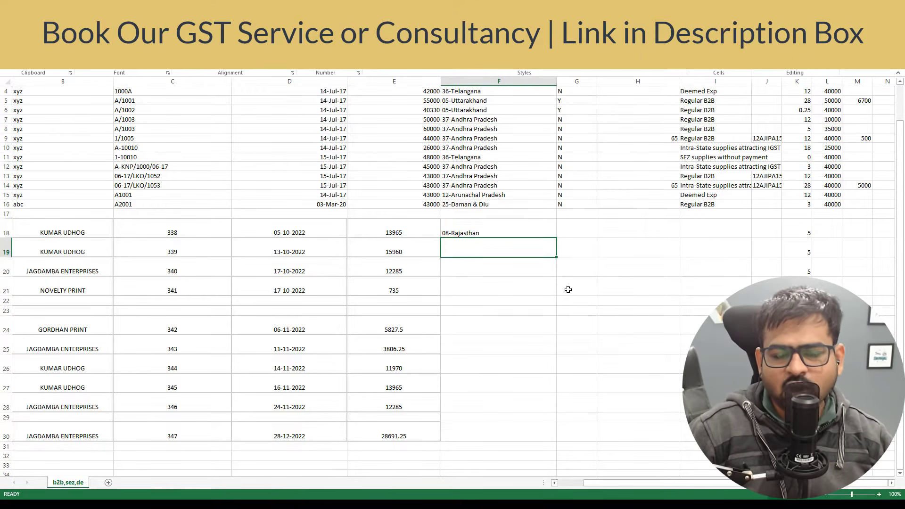
key("Up")
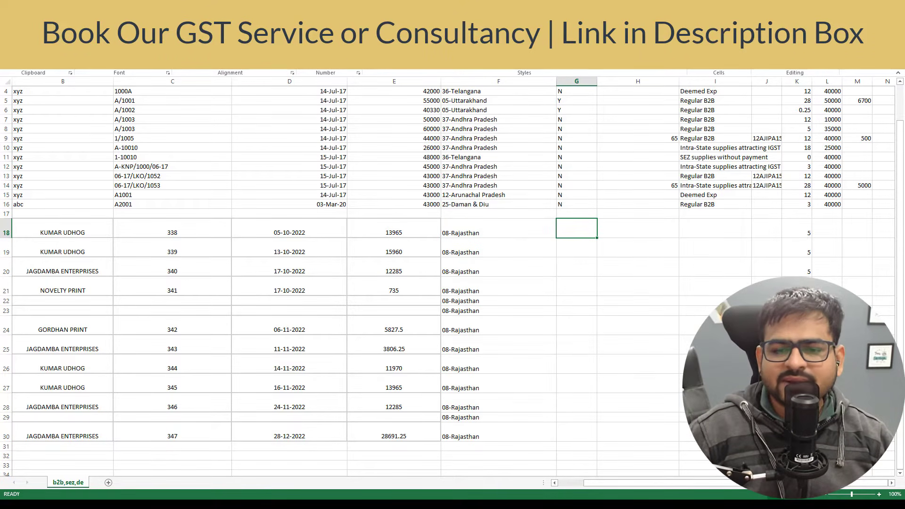
scroll(682, 218, "up", 1)
Fill reverse charge N down column G for the new invoice rows.
type("N")
key("Return")
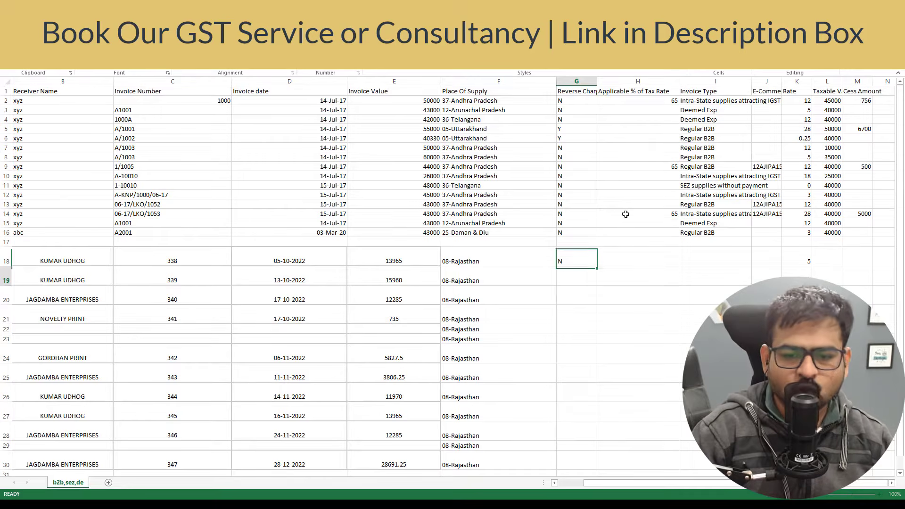
key("Up")
key("ctrl+c")
key("Down")
key("shift+Down")
key("shift+Down")
key("shift+Down")
key("shift+Down")
key("shift+Down")
key("shift+Down")
key("shift+Down")
key("shift+Down")
key("shift+Down")
key("shift+Down")
key("shift+Down")
key("shift+Down")
key("shift+Down")
key("shift+Down")
key("shift+Down")
key("shift+Down")
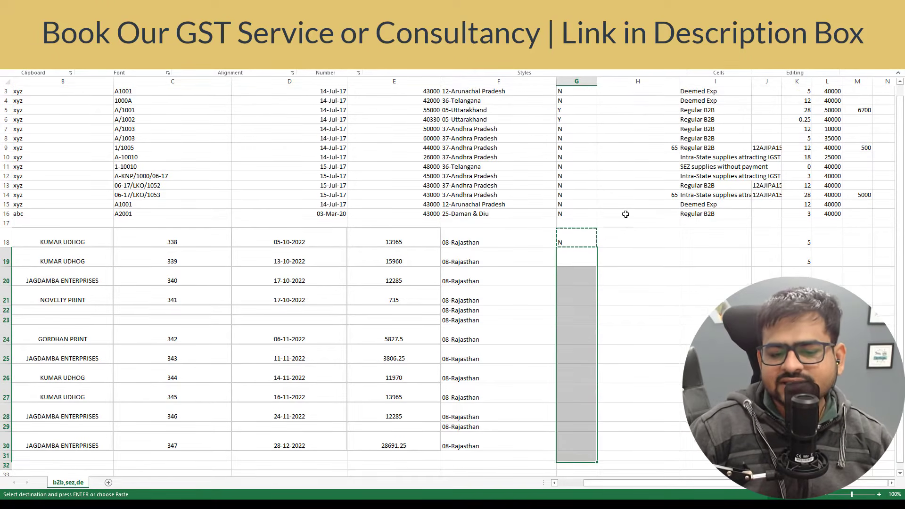
key("shift+Up")
key("shift+Up")
key("shift+Up")
key("shift+Up")
key("shift+Up")
key("Return")
scroll(707, 217, "up", 2)
Fill the invoice type Regular B2B down the new rows in column I.
left_click(715, 204)
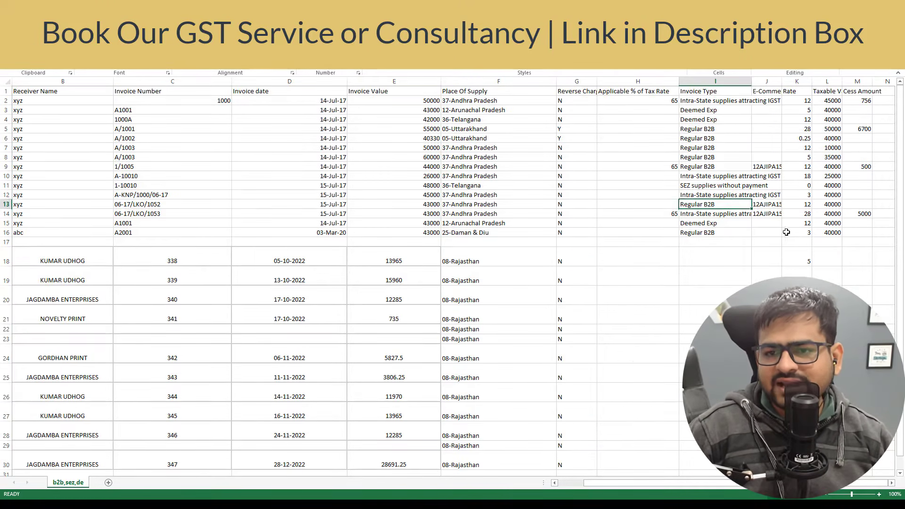
key("Down")
key("Down")
key("Down")
key("Down")
key("Up")
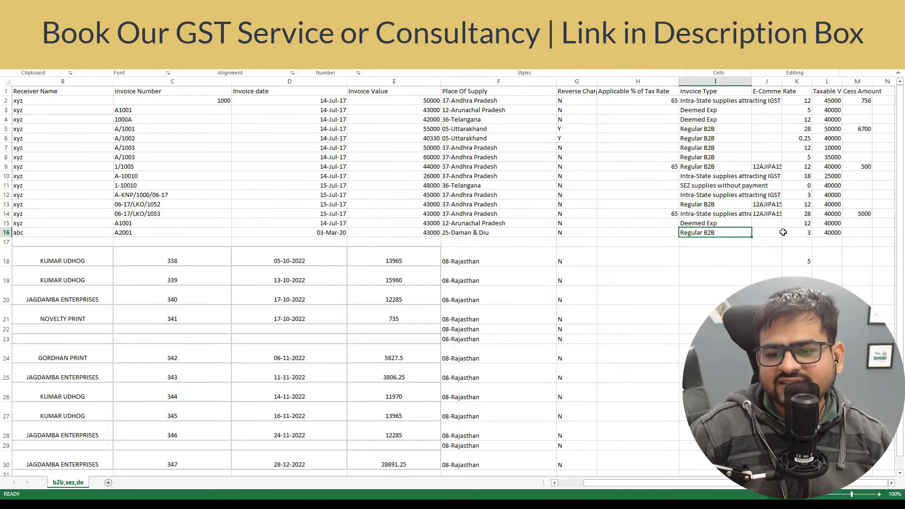
key("ctrl+c")
key("Down")
key("Down")
key("Return")
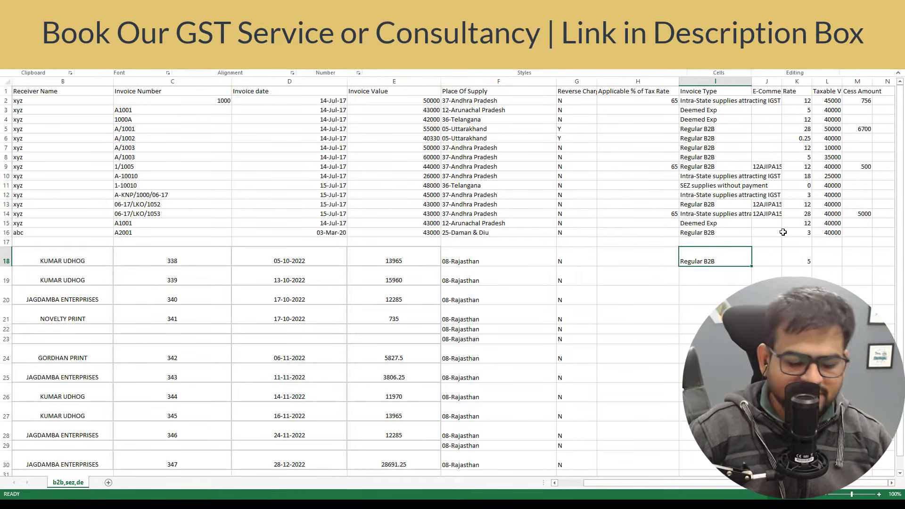
key("ctrl+c")
key("Down")
key("Up")
key("shift+Down")
key("shift+Down")
key("shift+Down")
key("shift+Down")
key("shift+Down")
key("shift+Down")
key("shift+Down")
key("shift+Down")
key("shift+Down")
key("shift+Down")
key("shift+Down")
key("shift+Down")
key("Return")
scroll(783, 232, "up", 1)
left_click(715, 256)
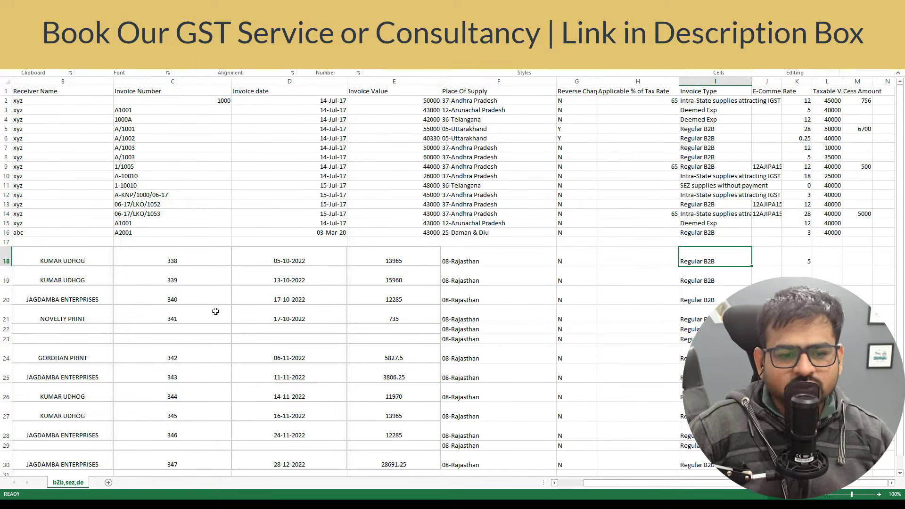
Apply the D13 template date format to the new dates D18:D30 with Format Painter.
left_click(313, 202)
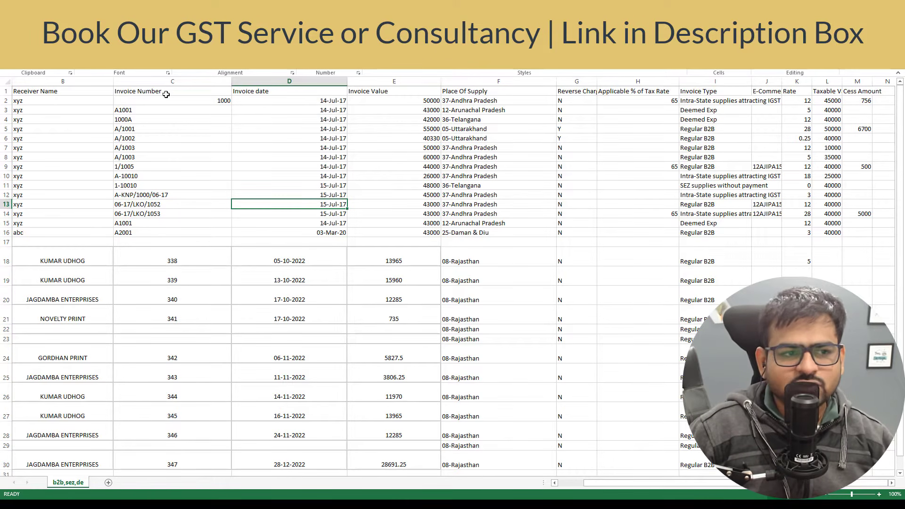
left_click(37, 62)
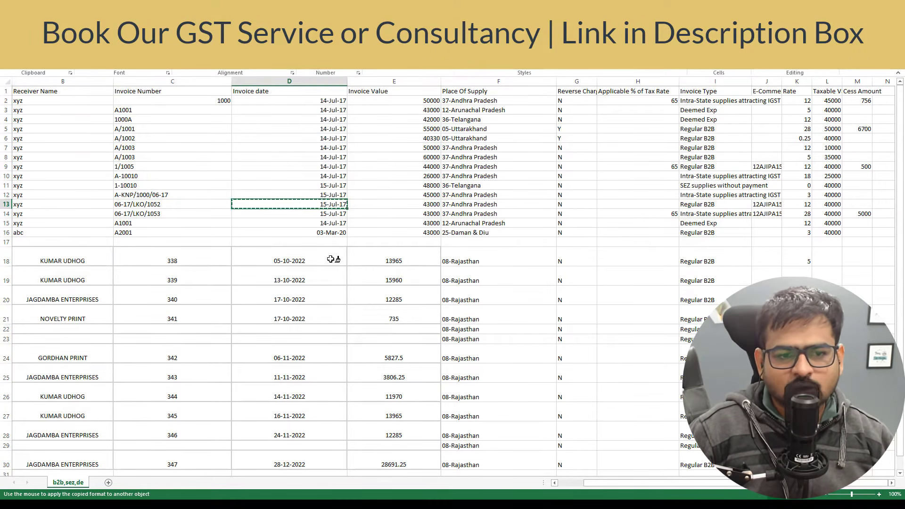
scroll(330, 259, "down", 3)
left_click_drag(291, 174, 296, 376)
left_click(370, 269)
scroll(330, 212, "up", 3)
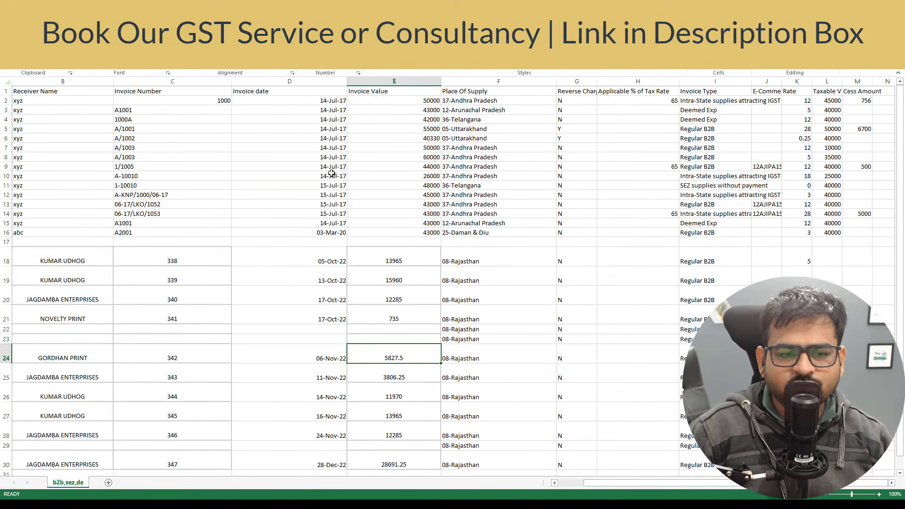
left_click(331, 176)
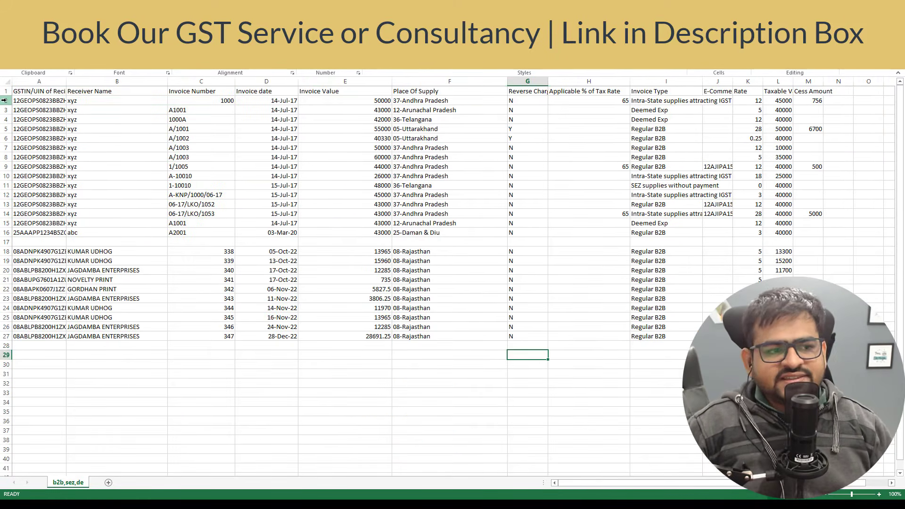
left_click(4, 100)
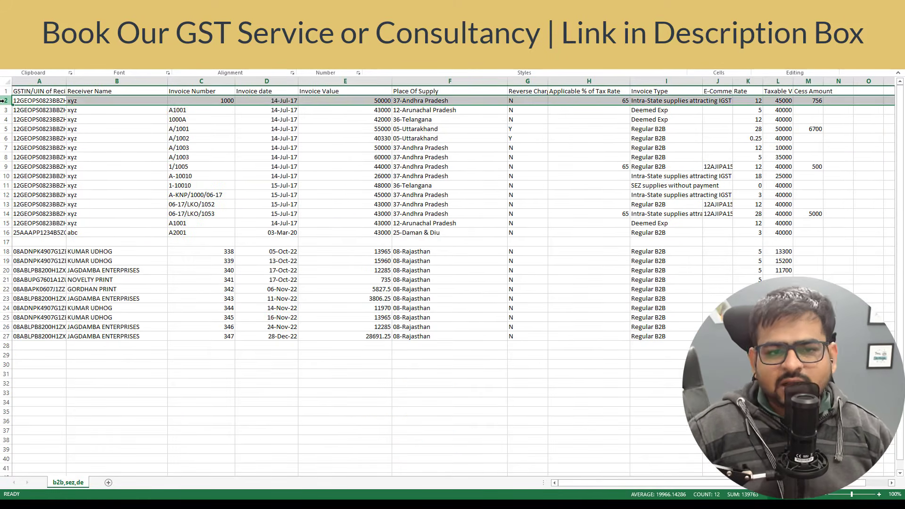
Delete sample rows 2–16 and the blank row, leaving the ten October–December invoices.
key("ctrl+minus")
key("ctrl+minus")
key("ctrl+minus")
key("ctrl+minus")
key("ctrl+minus")
key("ctrl+minus")
key("ctrl+minus")
key("ctrl+minus")
key("ctrl+minus")
key("ctrl+minus")
key("ctrl+minus")
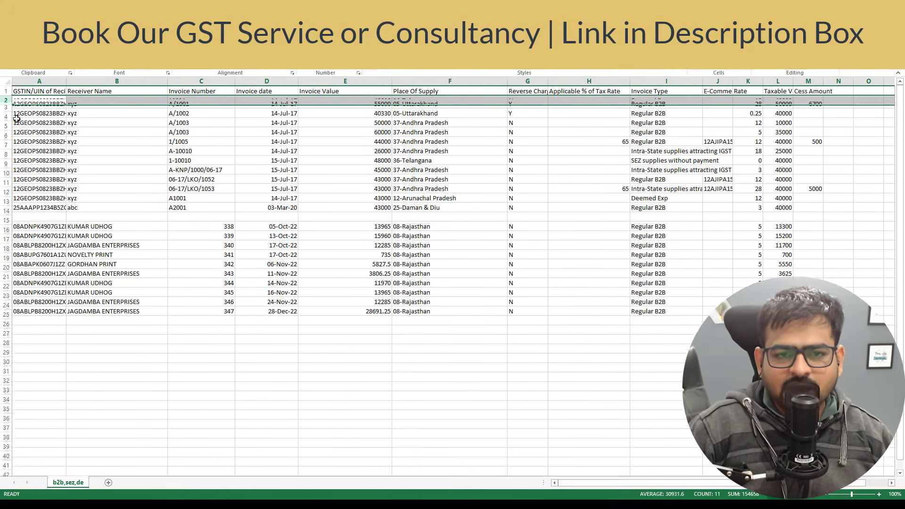
key("ctrl+minus")
key("ctrl+minus")
key("ctrl+minus")
key("ctrl+minus")
key("ctrl+minus")
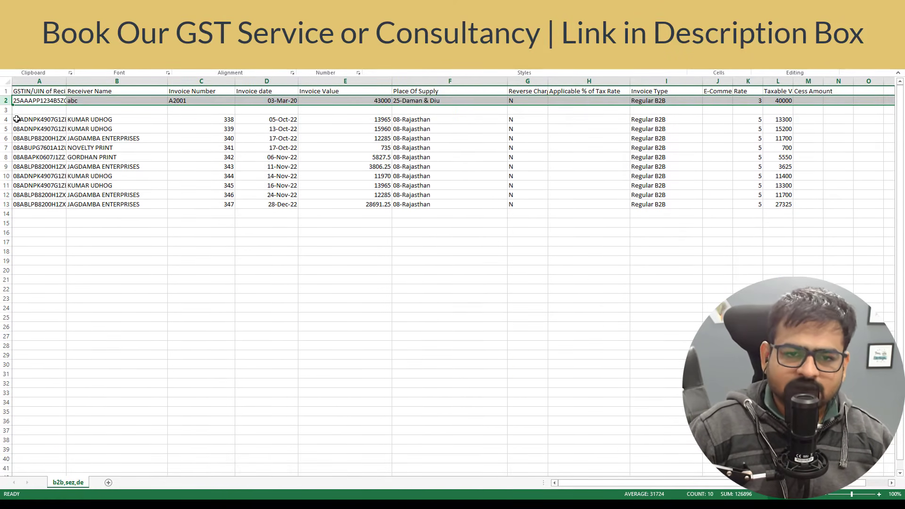
left_click(117, 242)
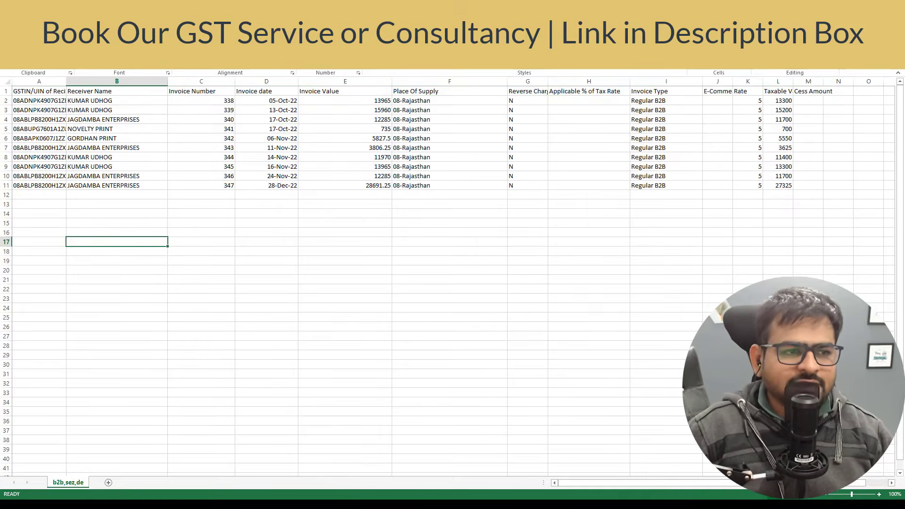
Start saving the workbook via Save As to a folder on this computer.
key("alt+f")
left_click(47, 118)
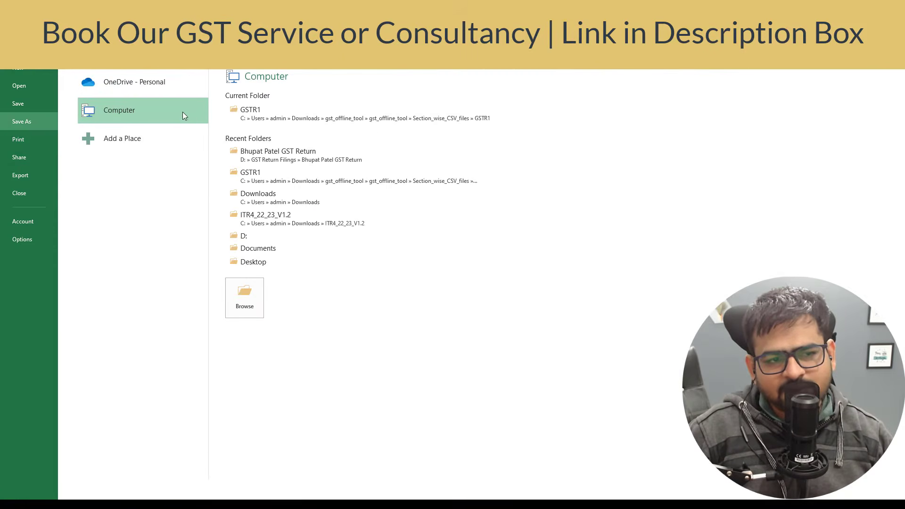
left_click(252, 303)
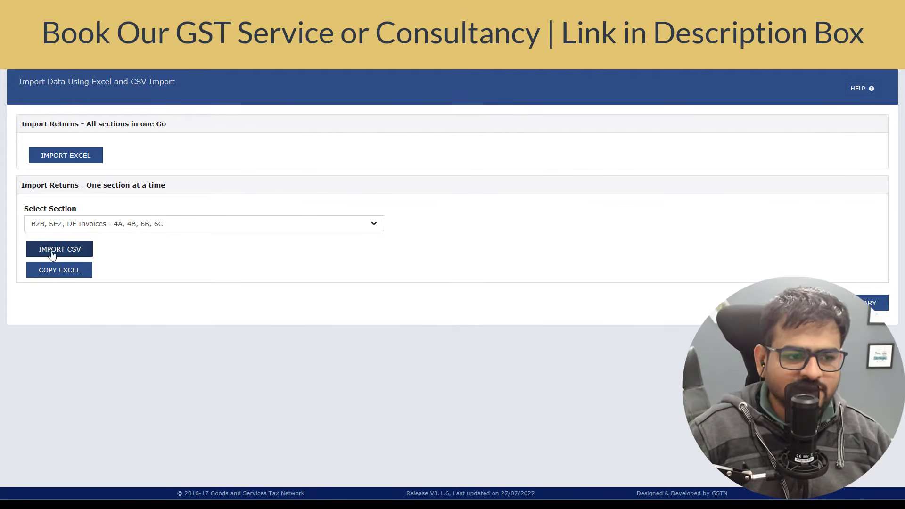
Import the saved invoice CSV into B2B invoices and view the 10-invoice summary.
left_click(85, 253)
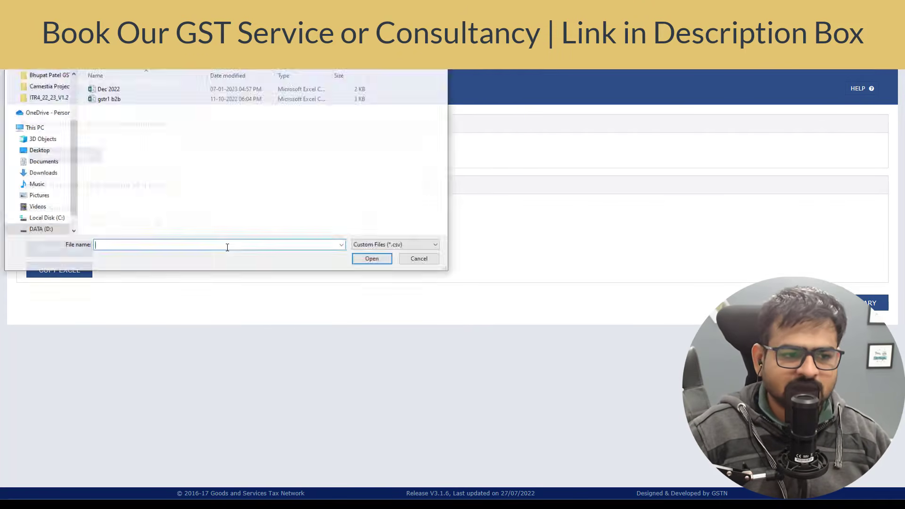
double_click(139, 93)
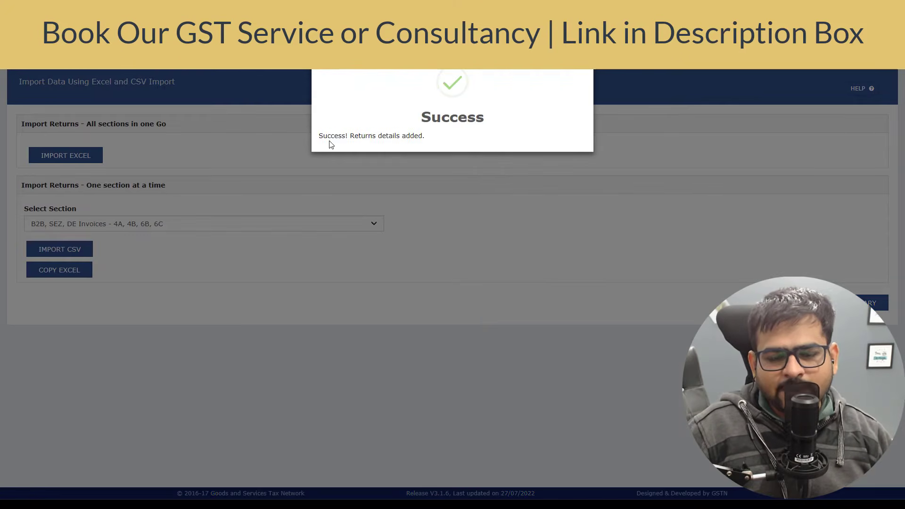
left_click_drag(326, 138, 448, 145)
left_click(619, 255)
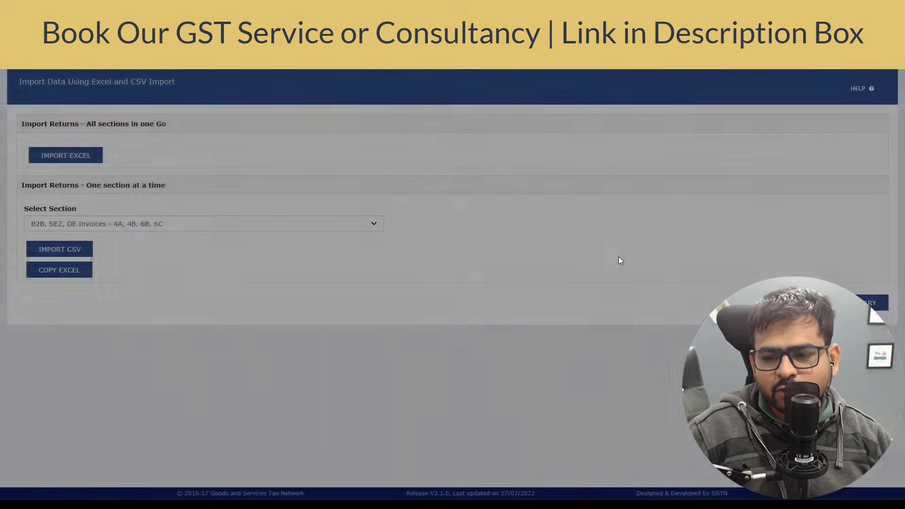
left_click(872, 302)
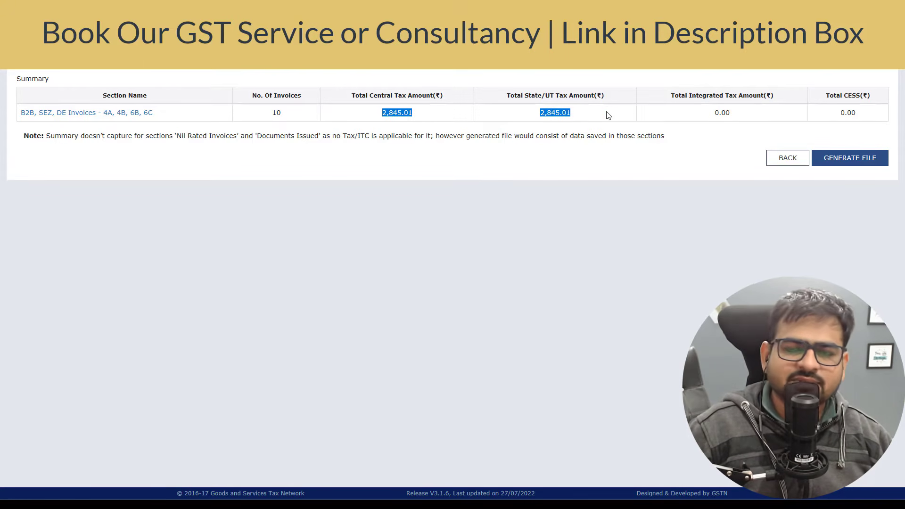
Generate the offline JSON return file and save it to disk.
left_click(860, 160)
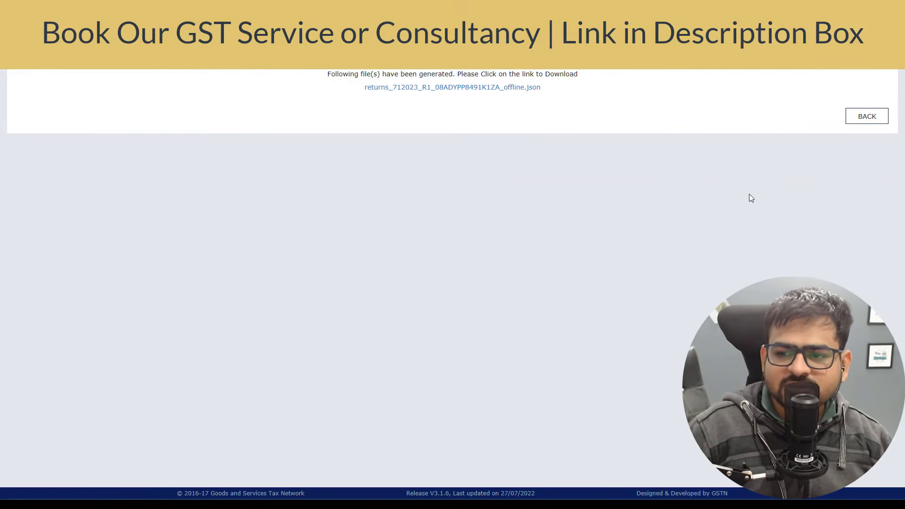
left_click(502, 88)
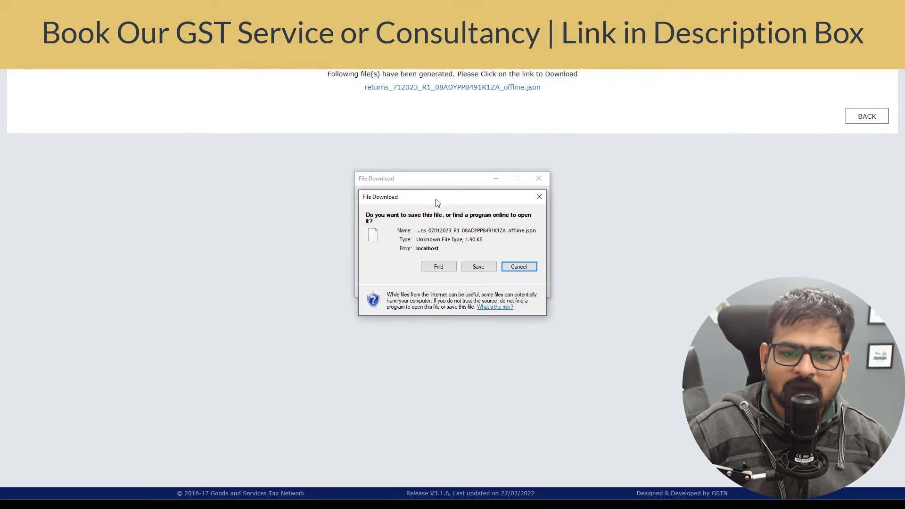
left_click(477, 266)
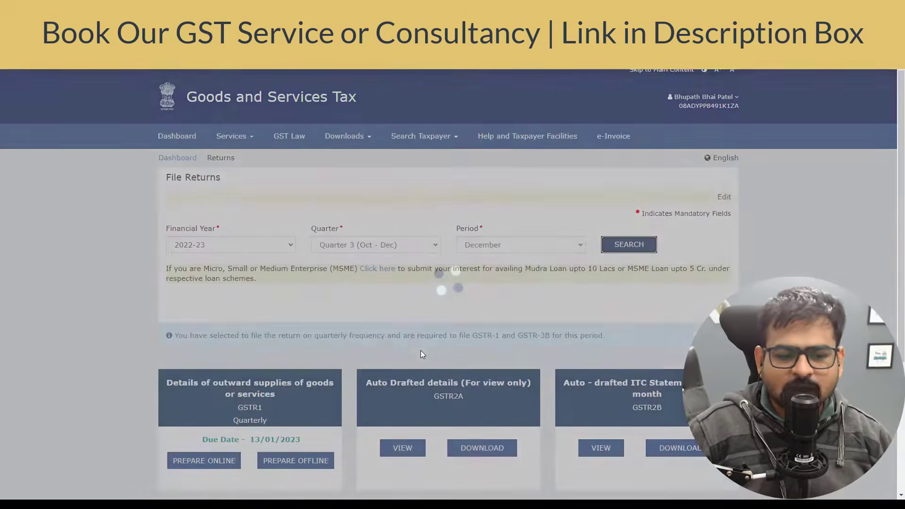
Upload Dec 2022.json on the GSTR-1 offline upload page and confirm its In-Progress status.
scroll(420, 350, "down", 5)
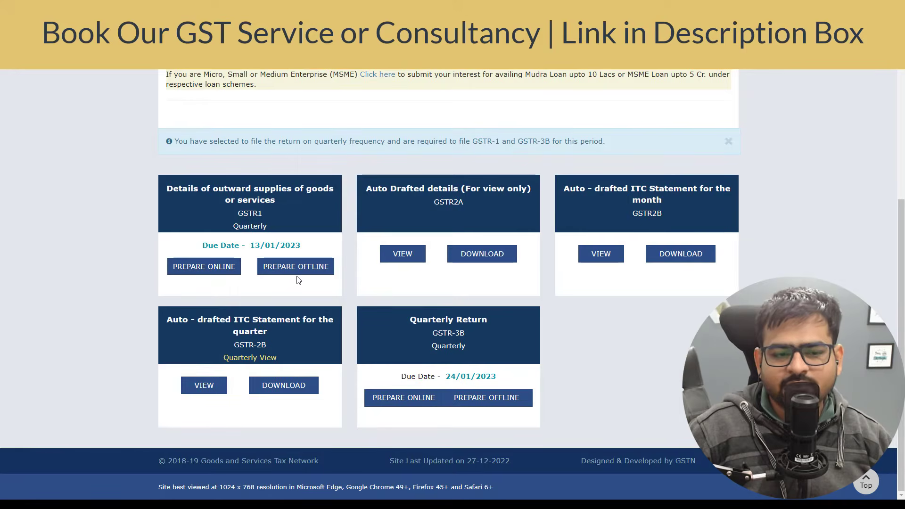
left_click(296, 266)
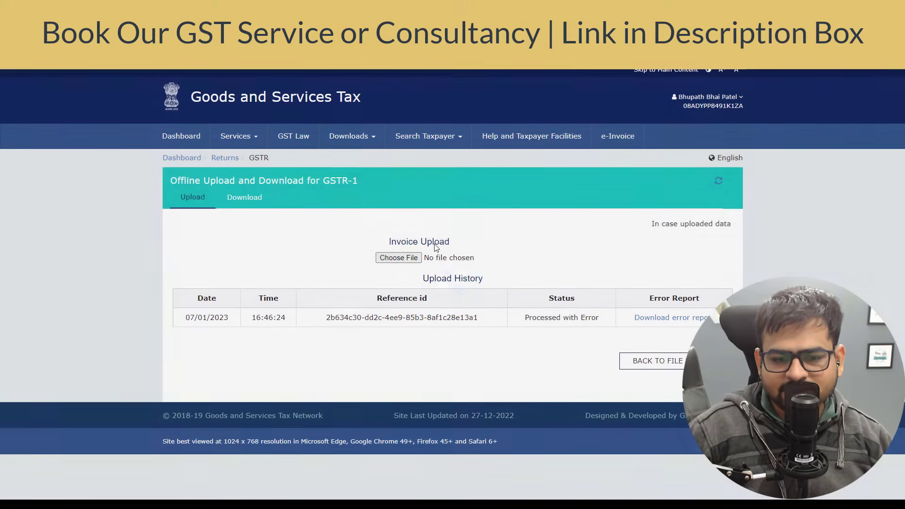
left_click_drag(142, 158, 438, 243)
left_click(443, 244)
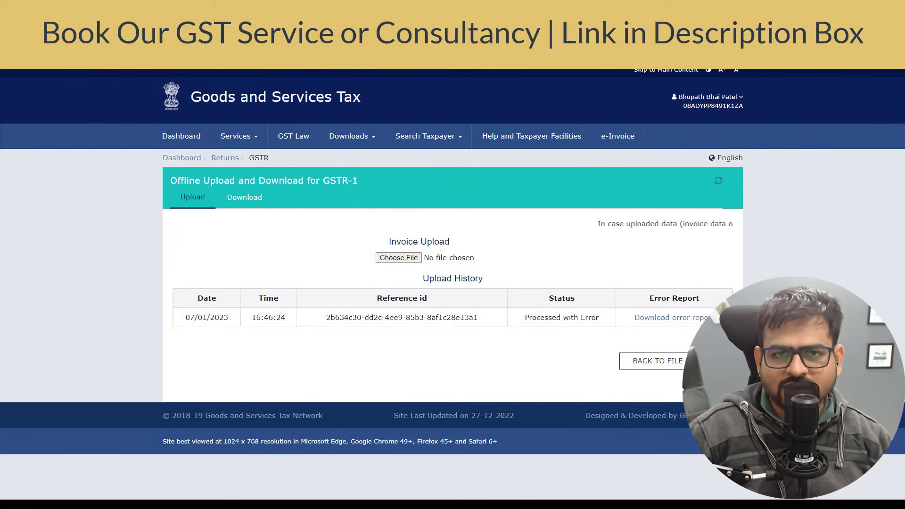
left_click(398, 257)
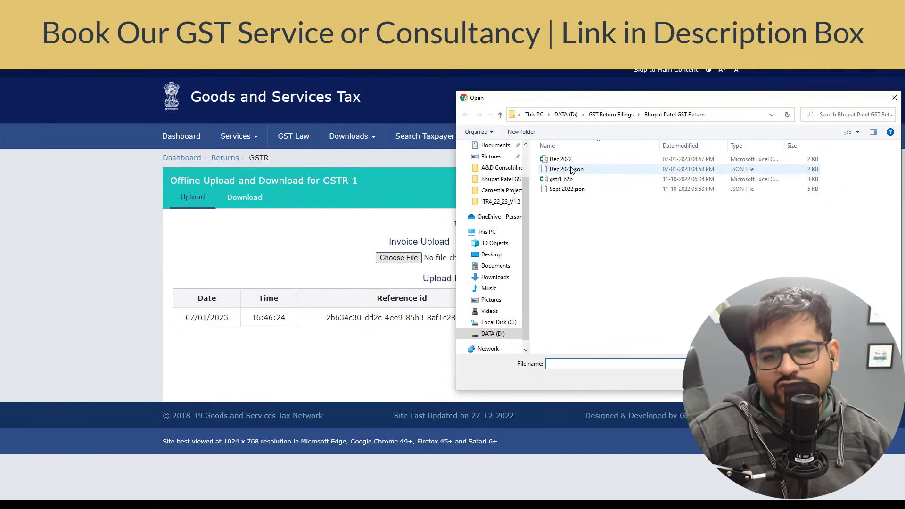
double_click(572, 170)
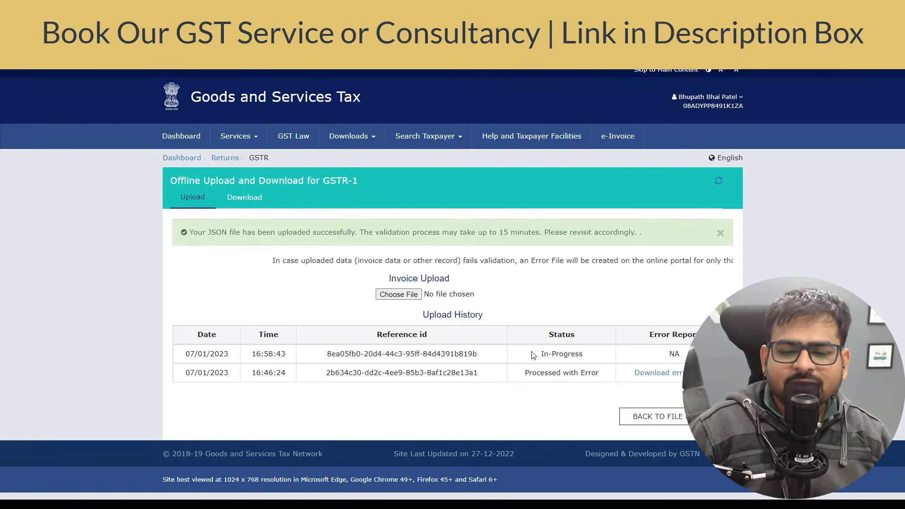
left_click_drag(533, 354, 589, 354)
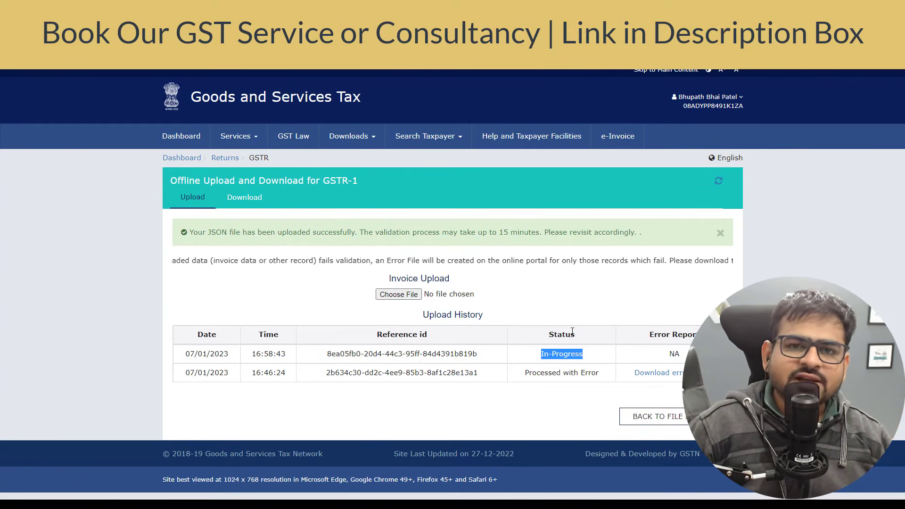
left_click_drag(561, 353, 542, 366)
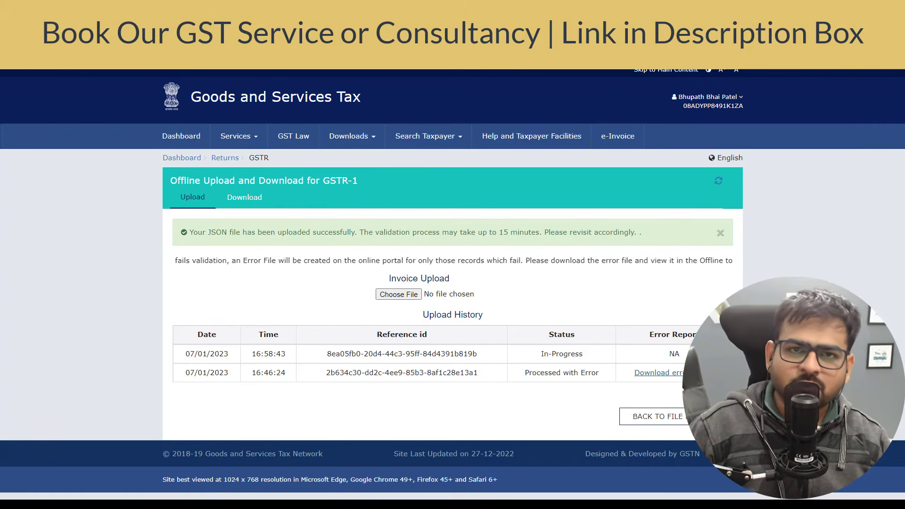
Download the earlier upload's error report and show it in its folder.
left_click(643, 375)
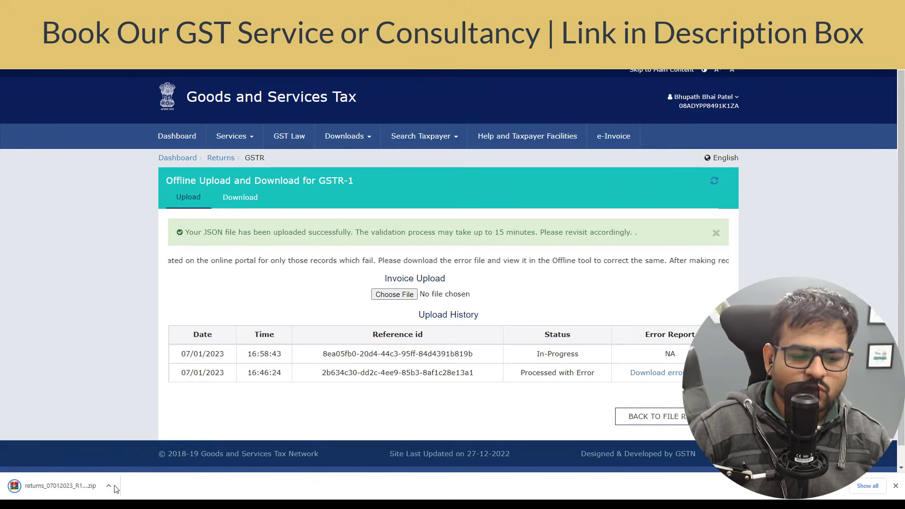
left_click(113, 487)
left_click(136, 451)
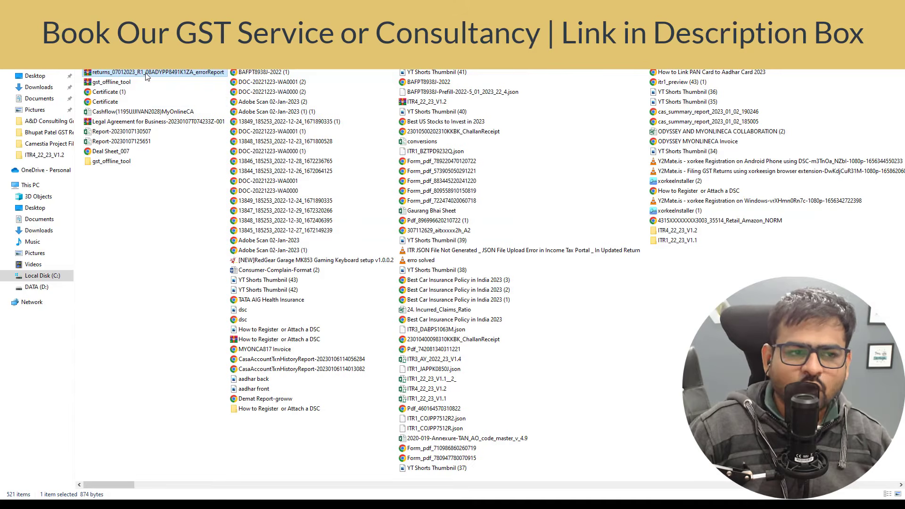
Extract the errorReport zip, then scroll the GSTR-1 tiles to confirm 10 B2B invoices.
right_click(145, 74)
left_click(188, 132)
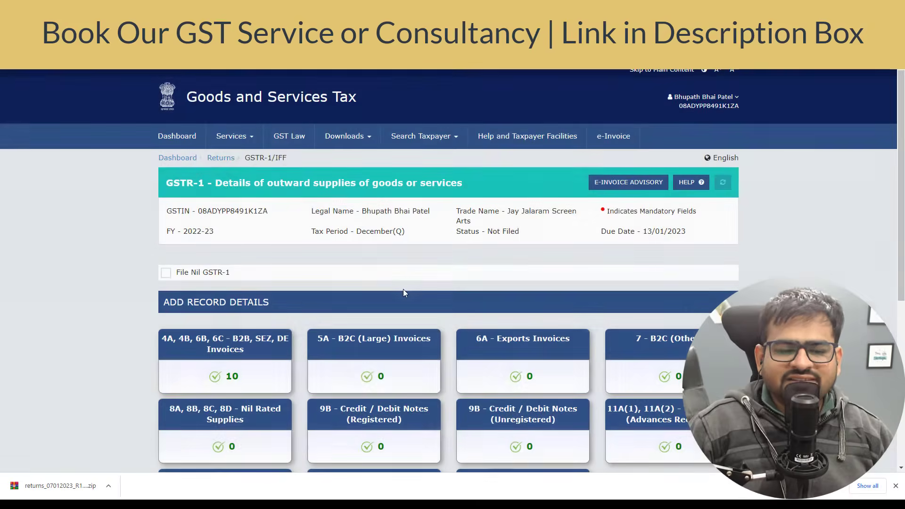
scroll(402, 289, "down", 3)
scroll(241, 165, "up", 2)
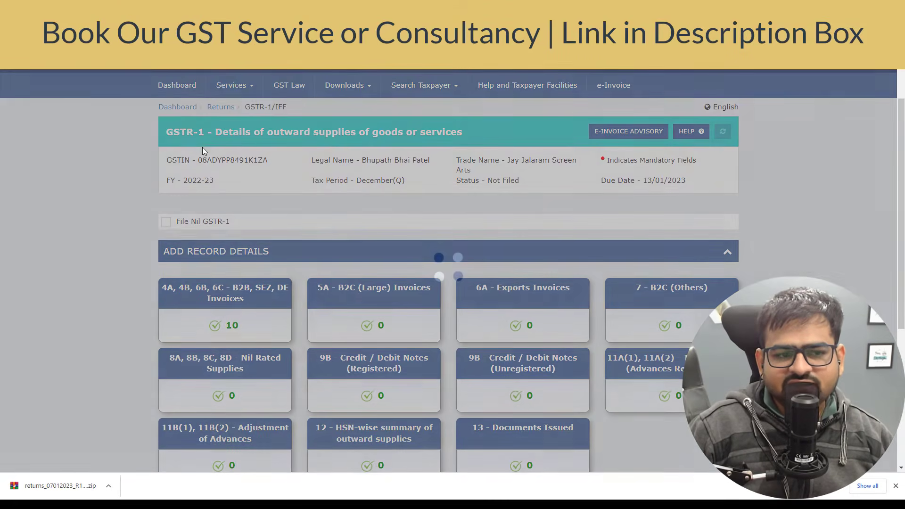
scroll(440, 190, "down", 2)
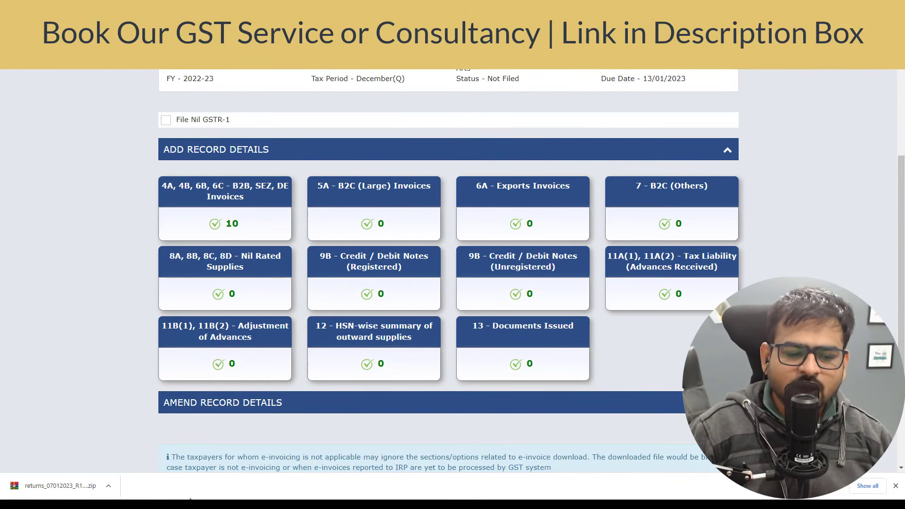
mouse_move(101, 505)
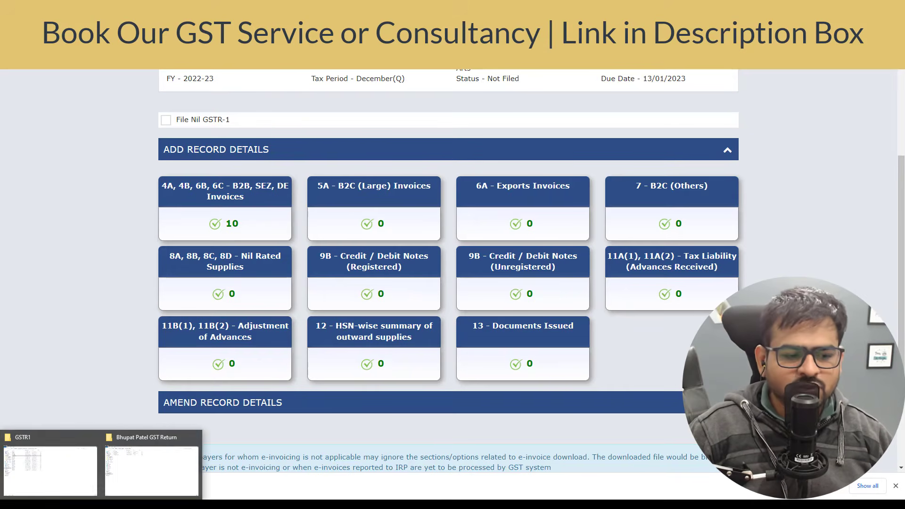
left_click(49, 477)
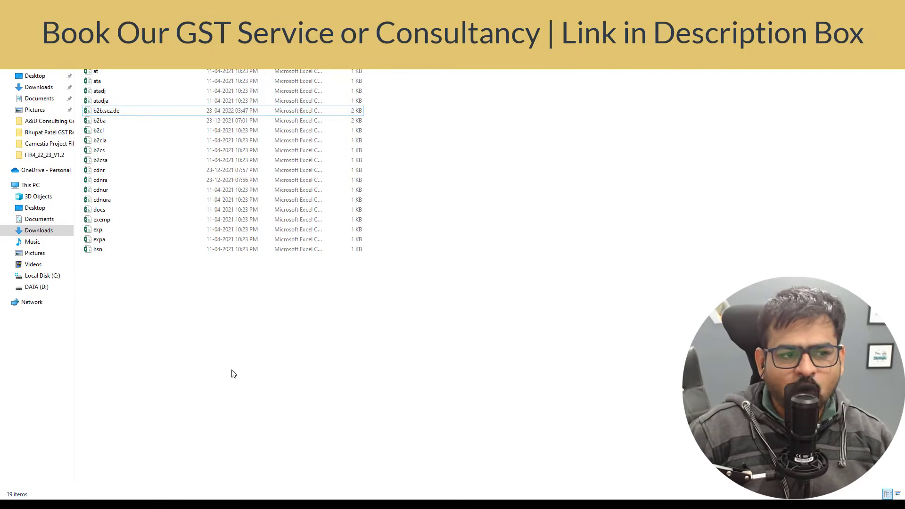
key("Down")
key("Down")
key("Down")
key("Up")
key("Up")
key("Up")
key("Up")
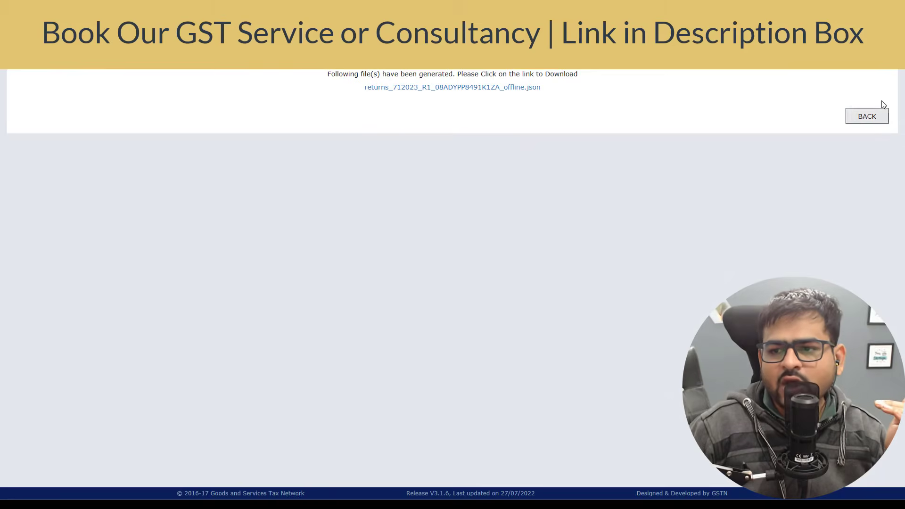
left_click(866, 117)
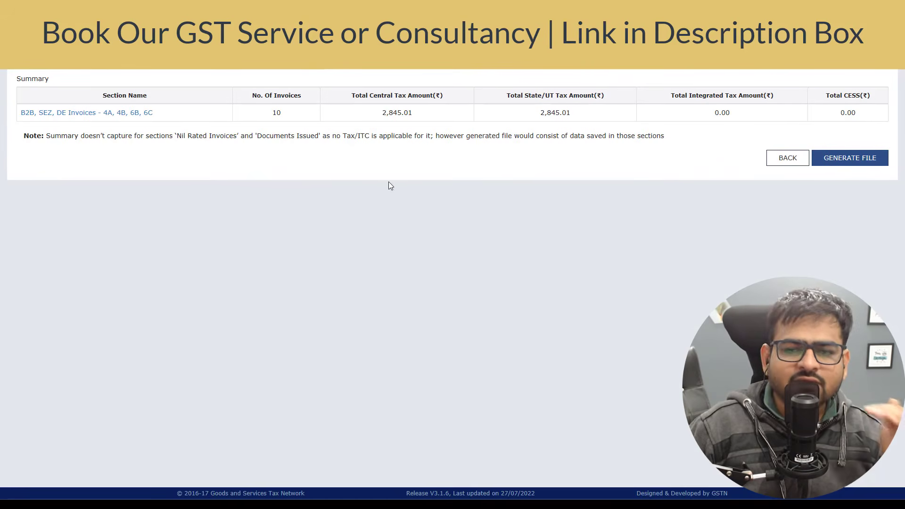
left_click(768, 159)
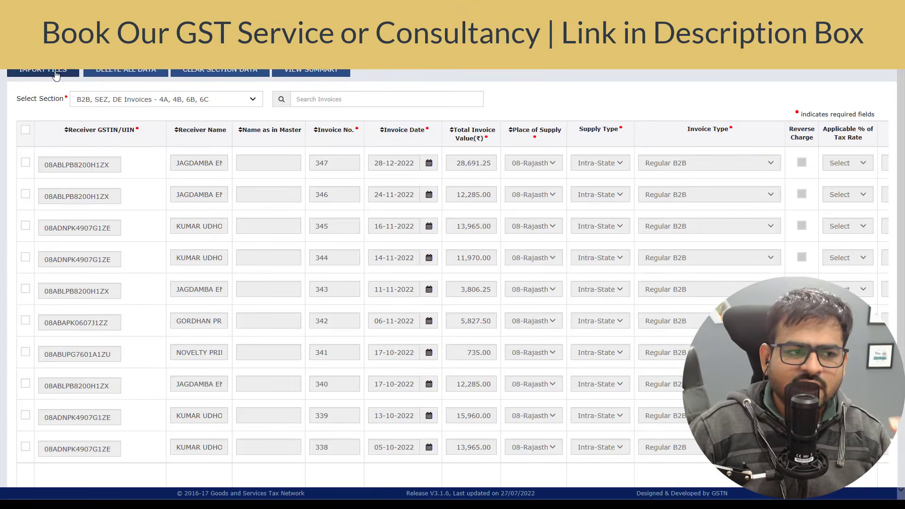
left_click(56, 73)
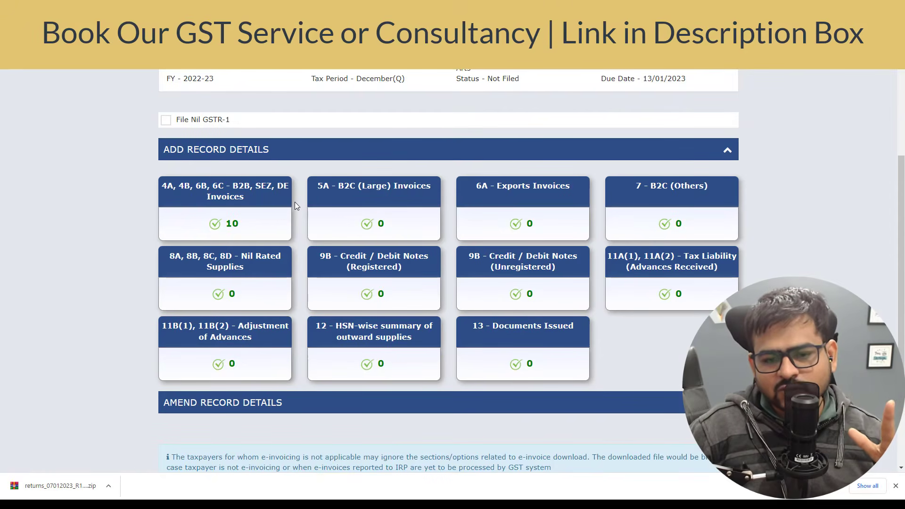
Generate the GSTR-1 summary and confirm the quarterly return now reads Ready to File.
scroll(295, 202, "down", 3)
scroll(293, 201, "up", 2)
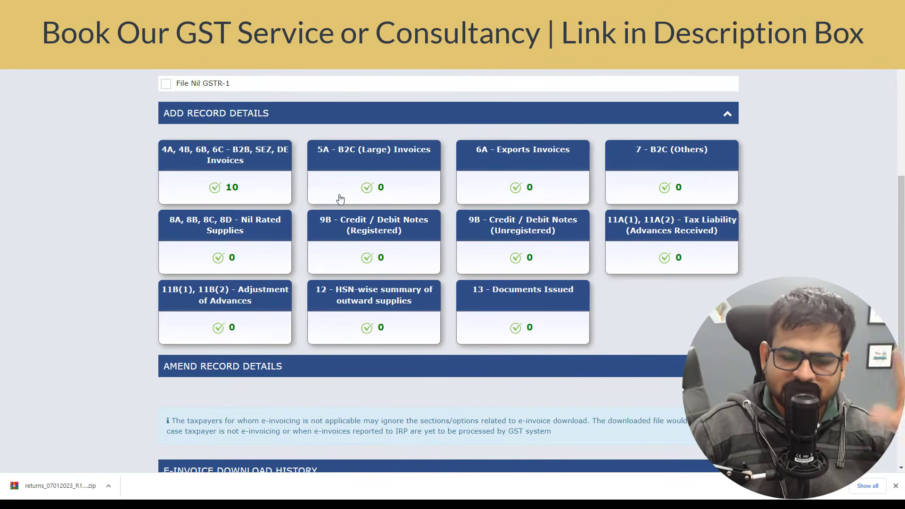
scroll(283, 167, "down", 2)
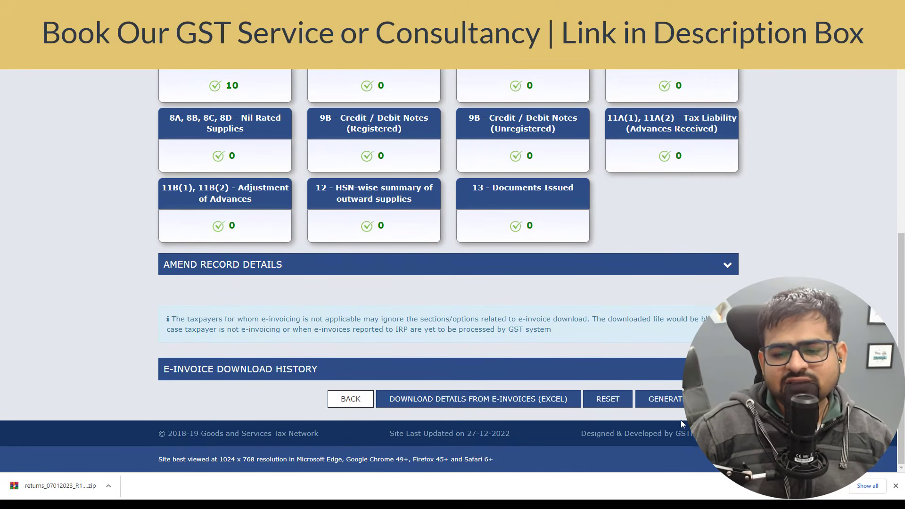
left_click(682, 405)
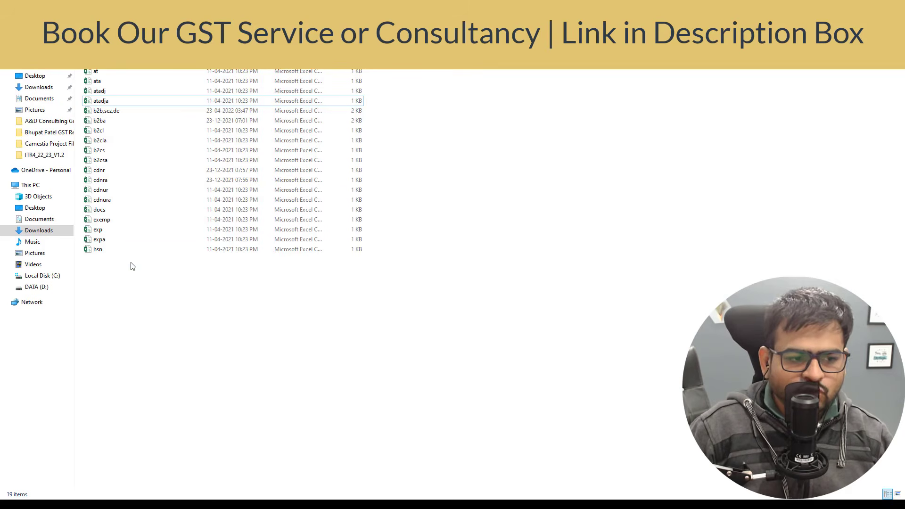
left_click(100, 250)
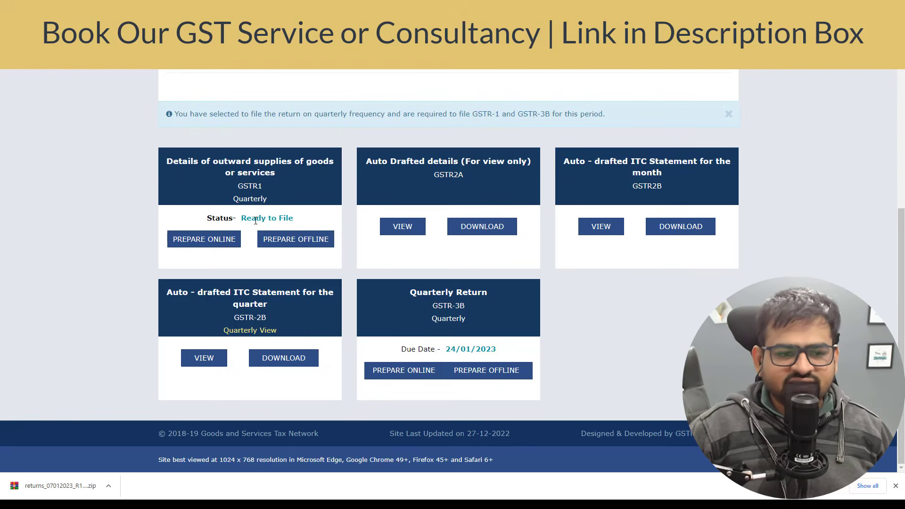
left_click_drag(256, 218, 297, 228)
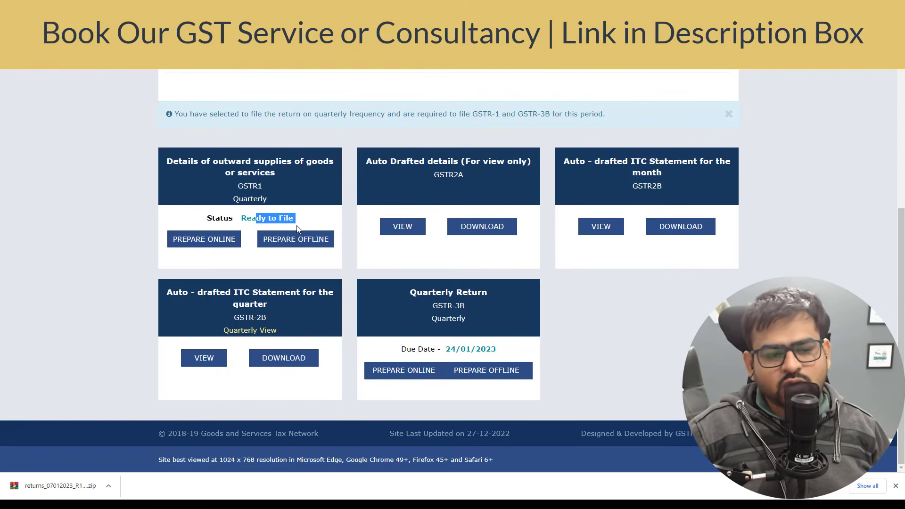
Open the consolidated summary and check the 4A B2B totals: 10 invoices worth 1,13,800.00.
left_click(218, 241)
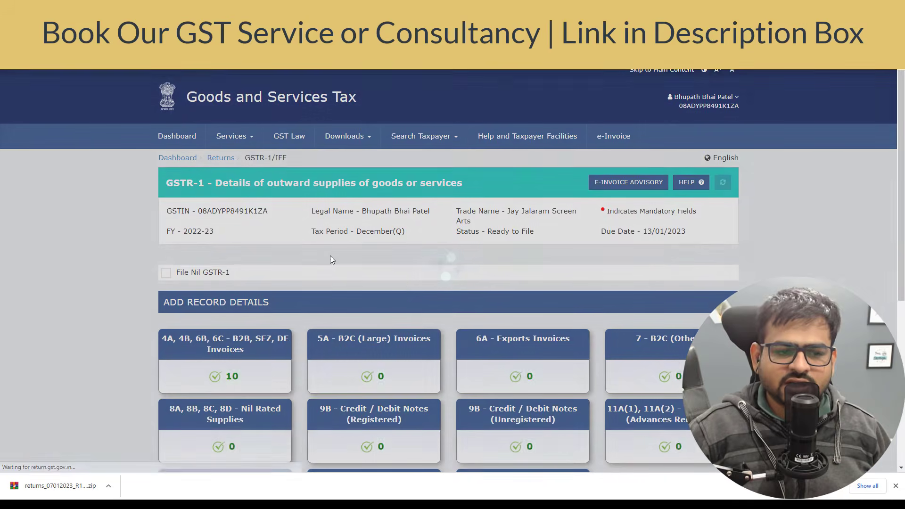
scroll(331, 258, "down", 6)
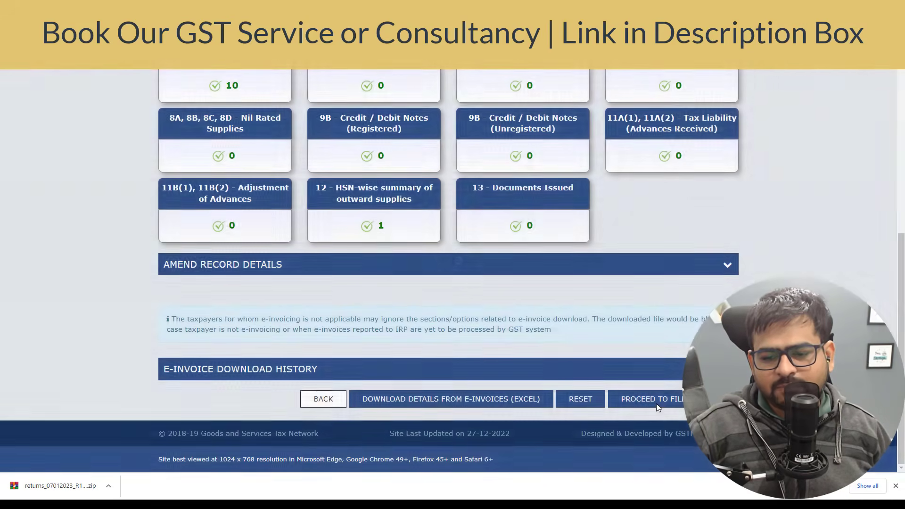
left_click(656, 403)
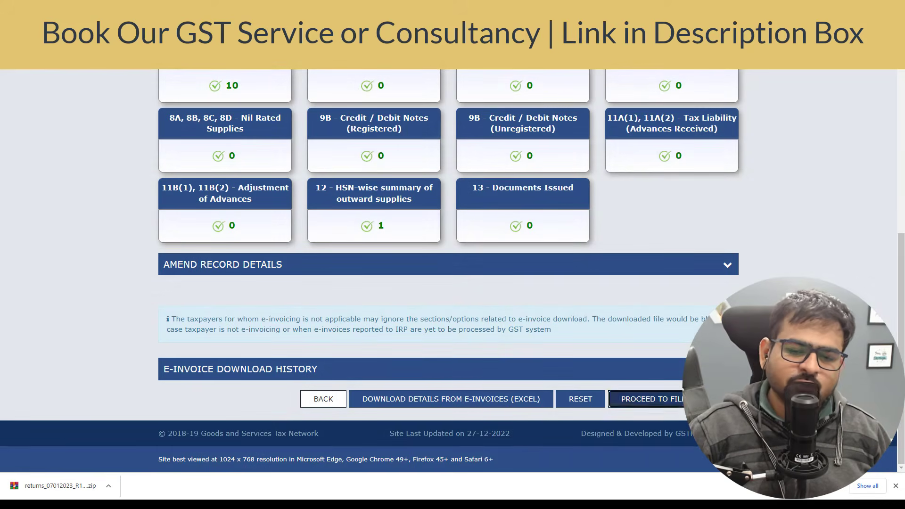
scroll(541, 334, "down", 3)
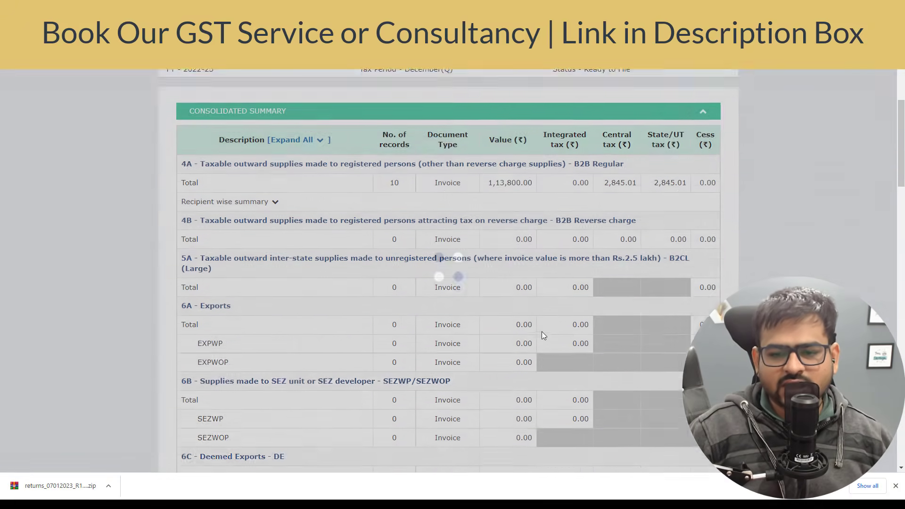
left_click_drag(483, 172, 540, 178)
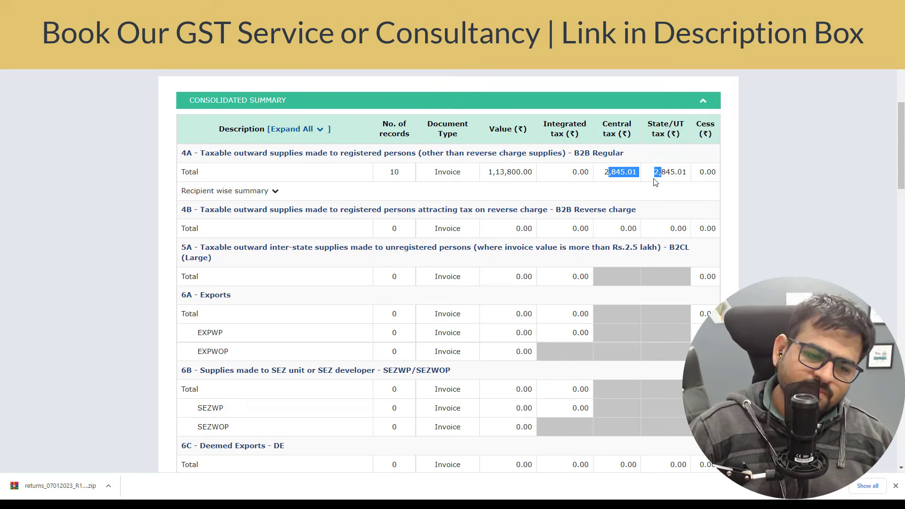